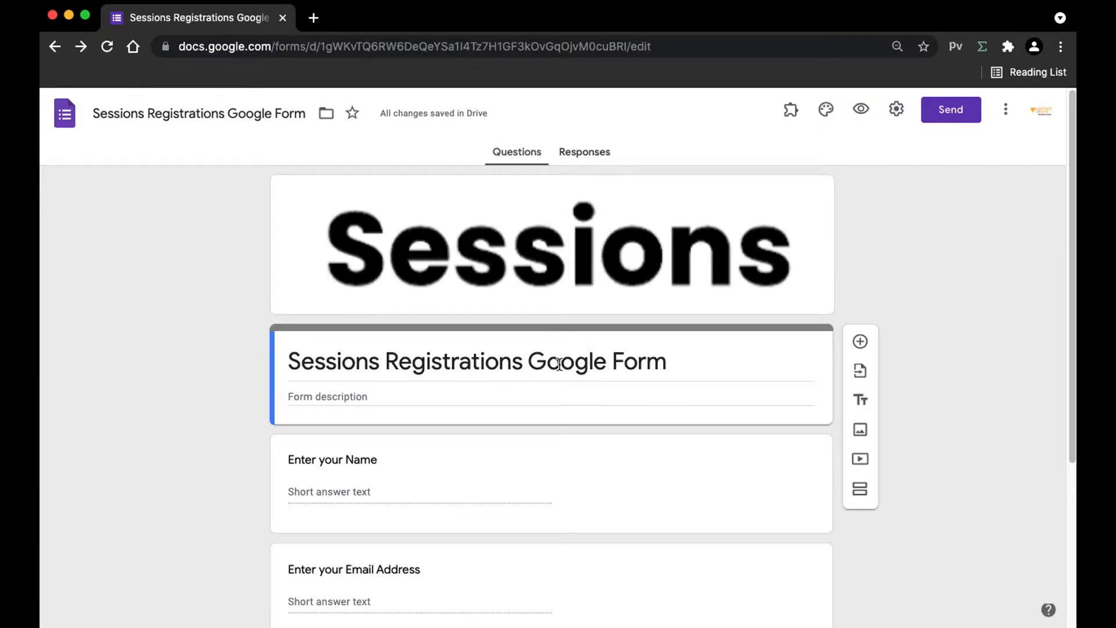
# Step: Go to the Responses page of the Sessions Registrations form, which shows 0 responses
pyautogui.click(594, 153)
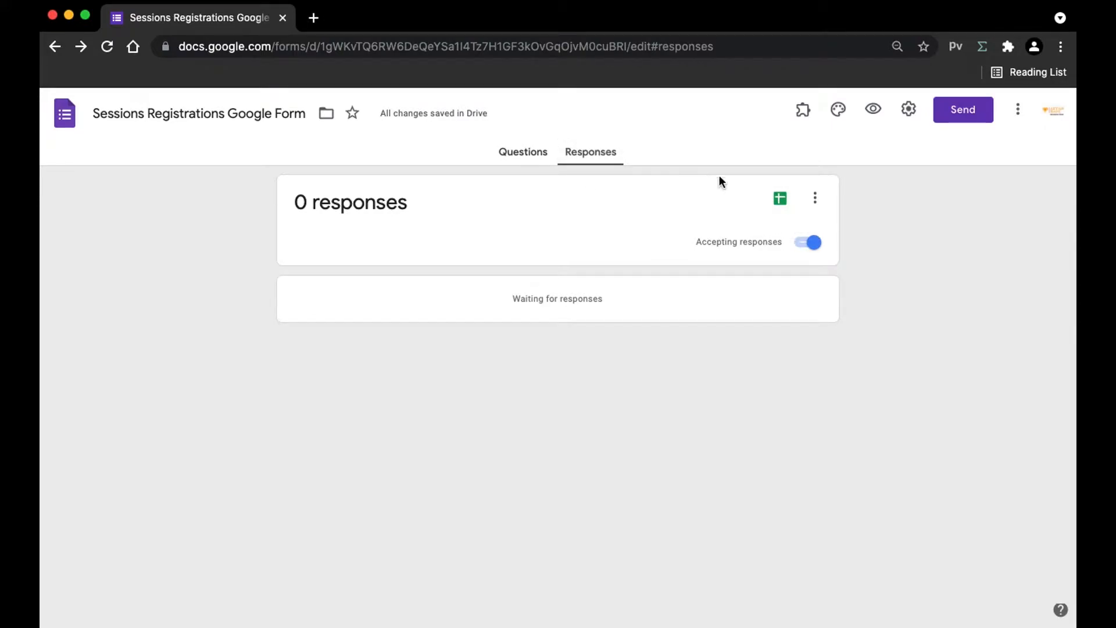
# Step: Create the 'Sessions Registrations Google Form (Responses)' spreadsheet and add a blank sheet to it
pyautogui.click(786, 206)
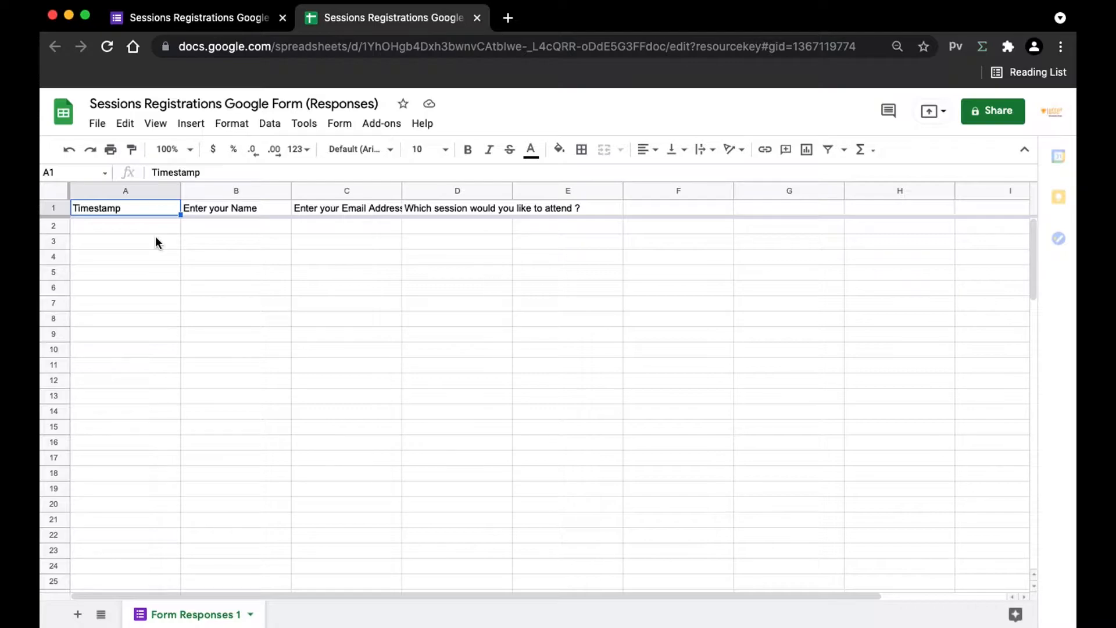
pyautogui.click(192, 23)
pyautogui.click(303, 16)
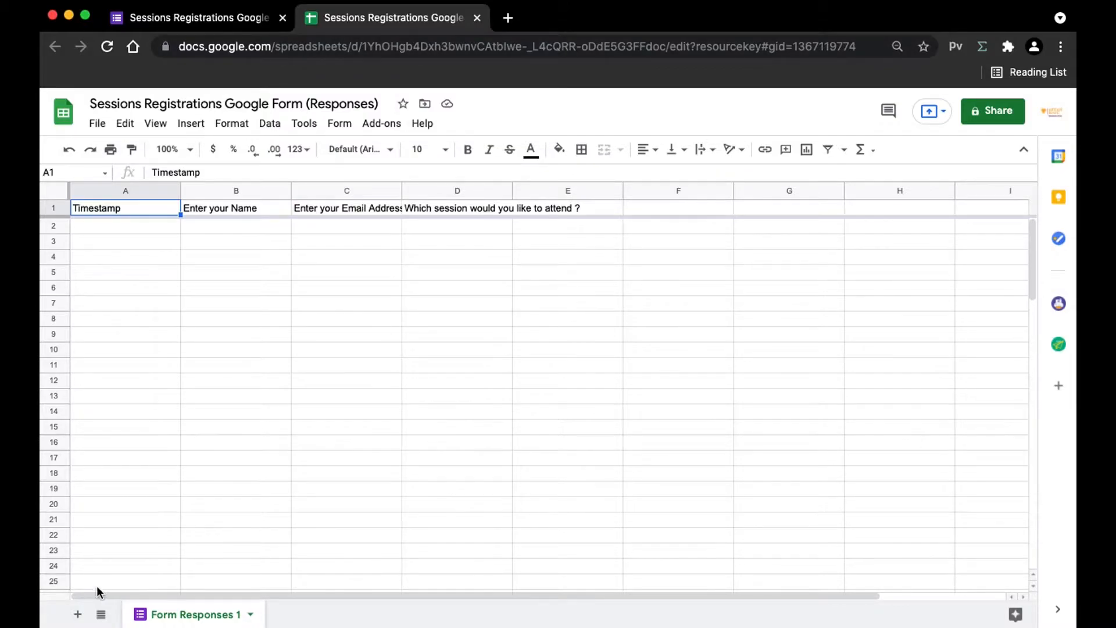
pyautogui.click(77, 614)
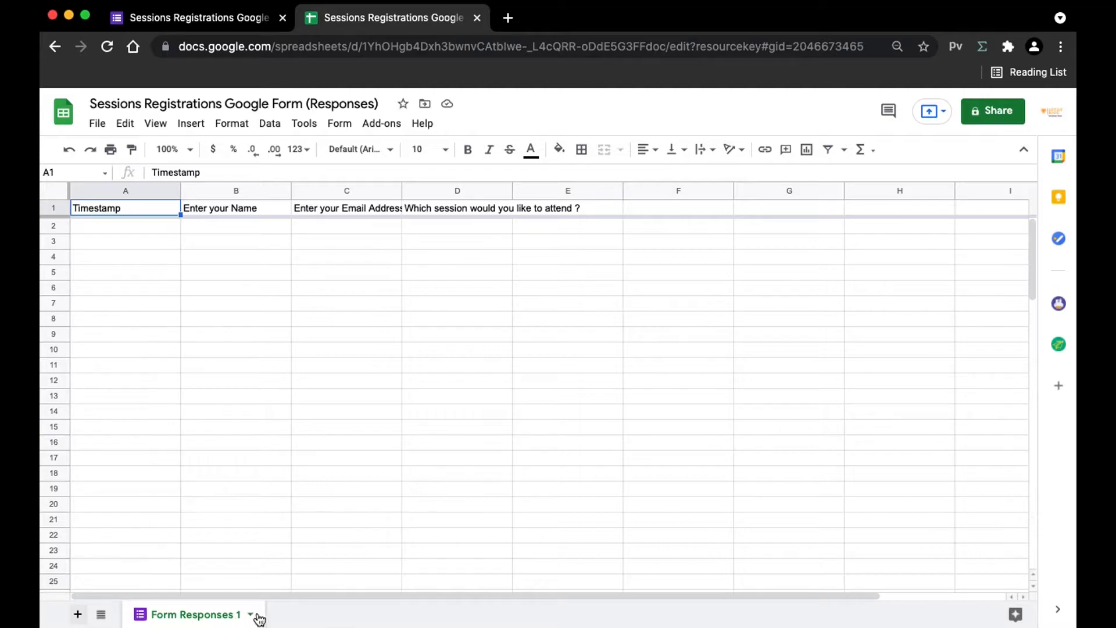
# Step: Rename the new sheet to Sessions
pyautogui.doubleClick(290, 616)
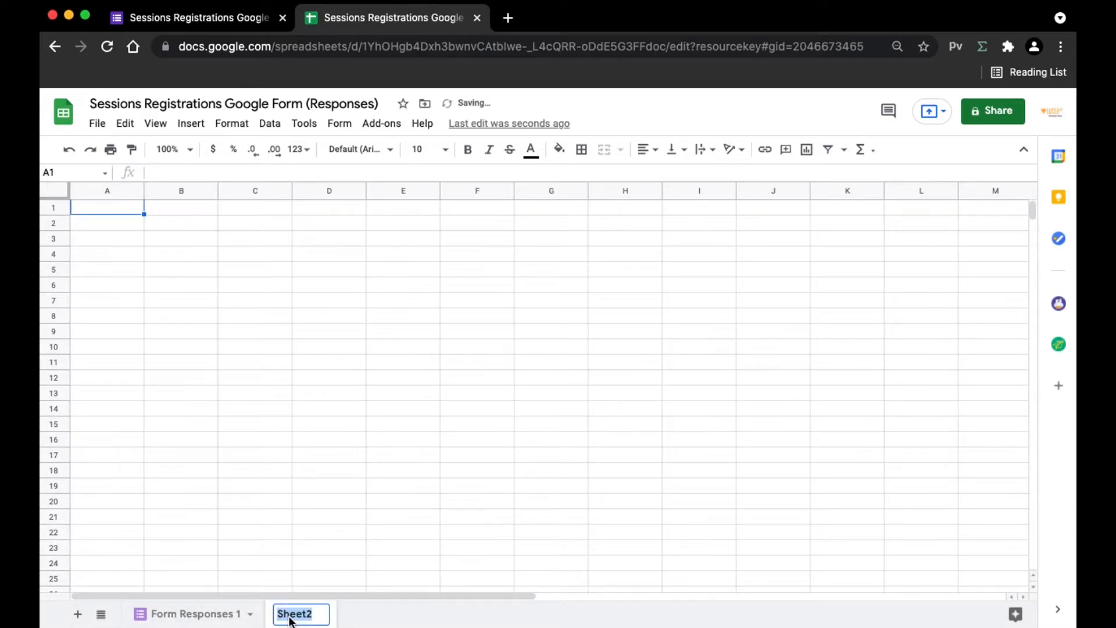
pyautogui.press('BackSpace')
pyautogui.write('Sessions')
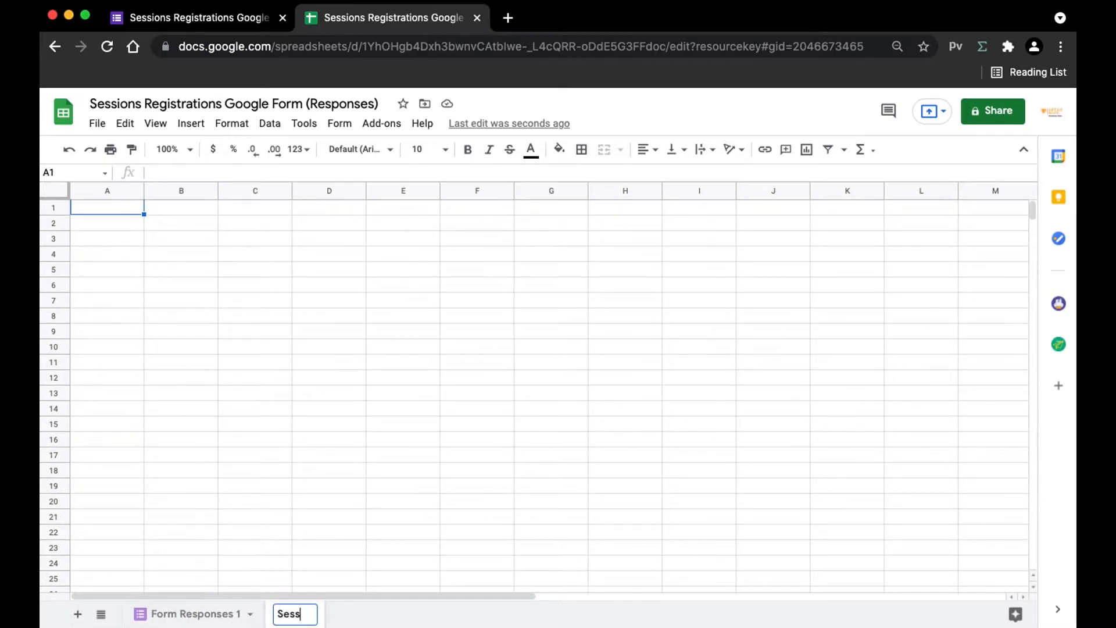
pyautogui.press('Return')
# Step: Enter headers 'Sessions Unavailable Message' in A1 and 'Session Name' in B1, auto-fitting column A
pyautogui.click(354, 270)
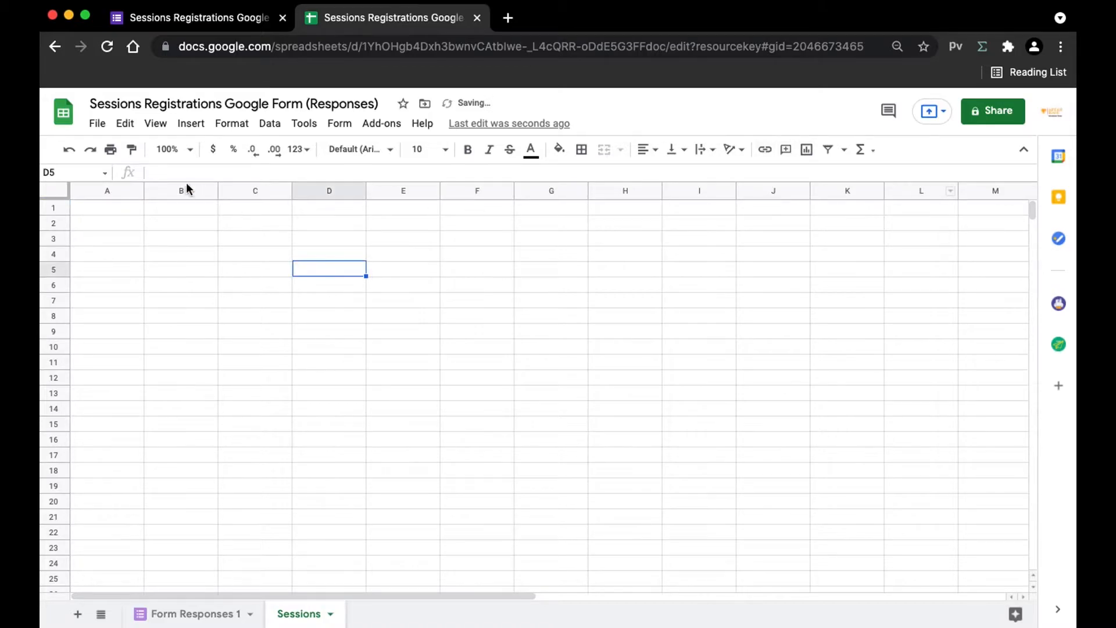
pyautogui.click(119, 209)
pyautogui.write('S')
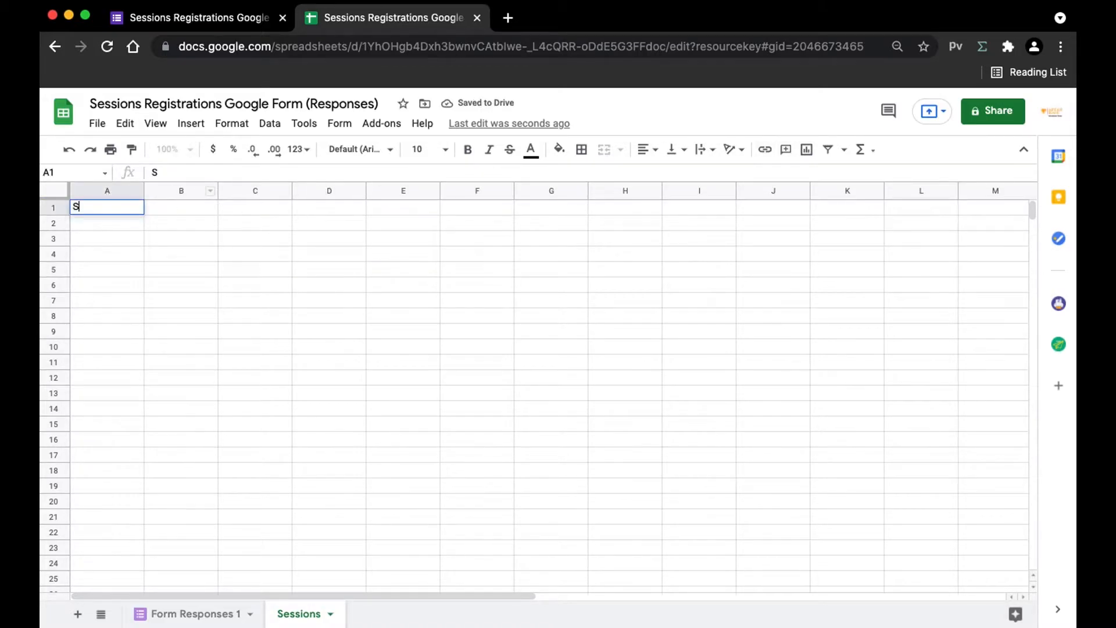
pyautogui.write('essions Unavailable ')
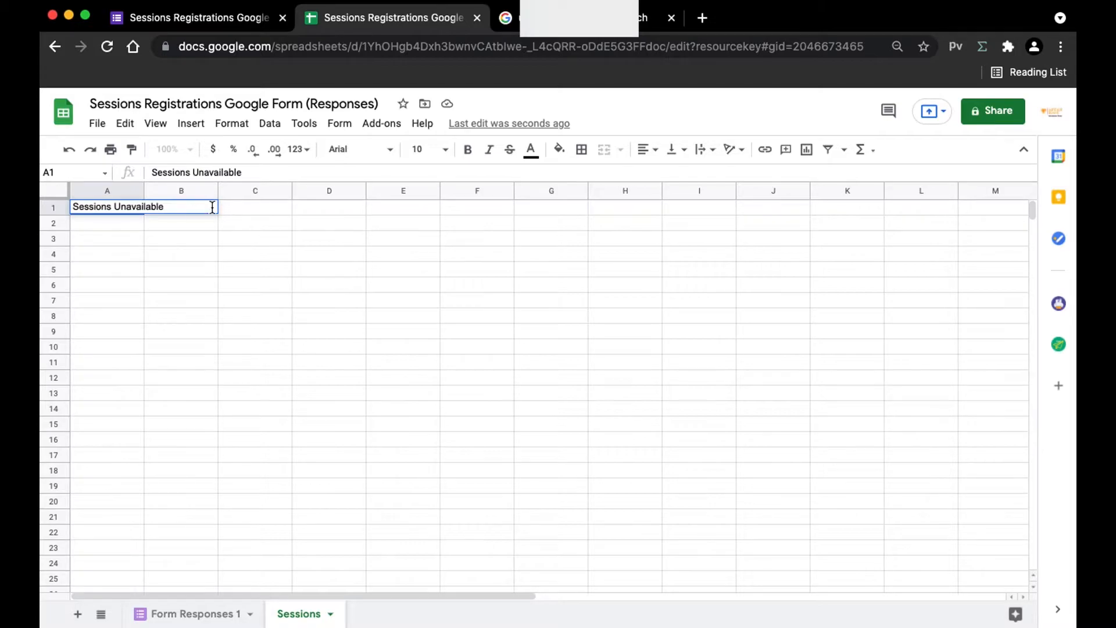
pyautogui.write('MEss')
pyautogui.press('BackSpace')
pyautogui.press('BackSpace')
pyautogui.press('BackSpace')
pyautogui.write('essage')
pyautogui.press('Return')
pyautogui.moveTo(142, 190); pyautogui.dragTo(142, 190)
pyautogui.doubleClick(142, 190)
pyautogui.click(235, 205)
pyautogui.write('Session Name')
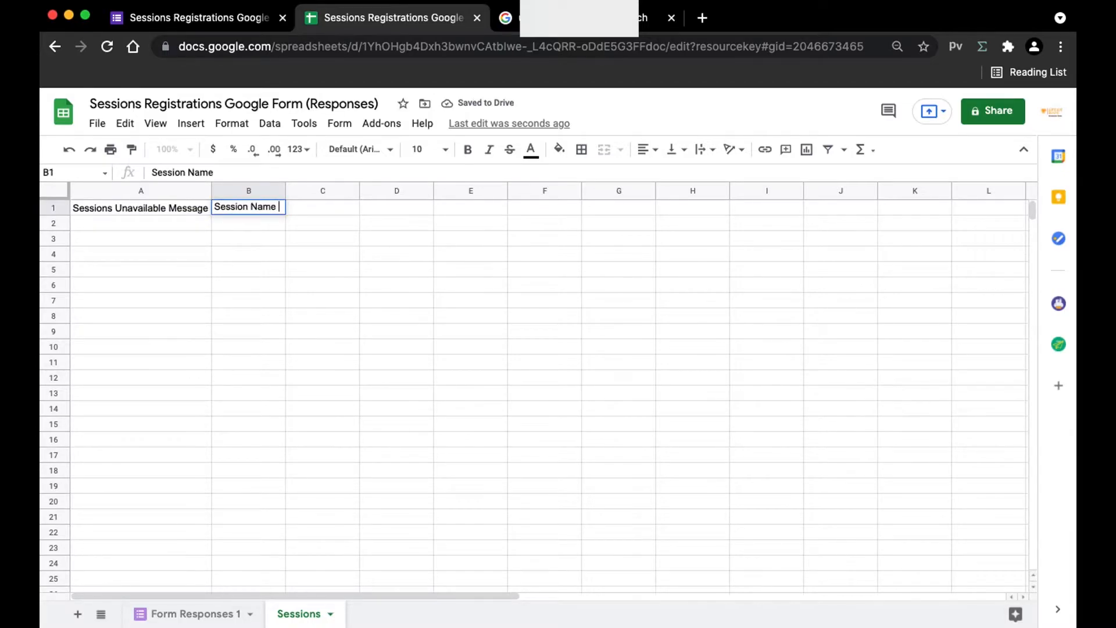
pyautogui.press('Return')
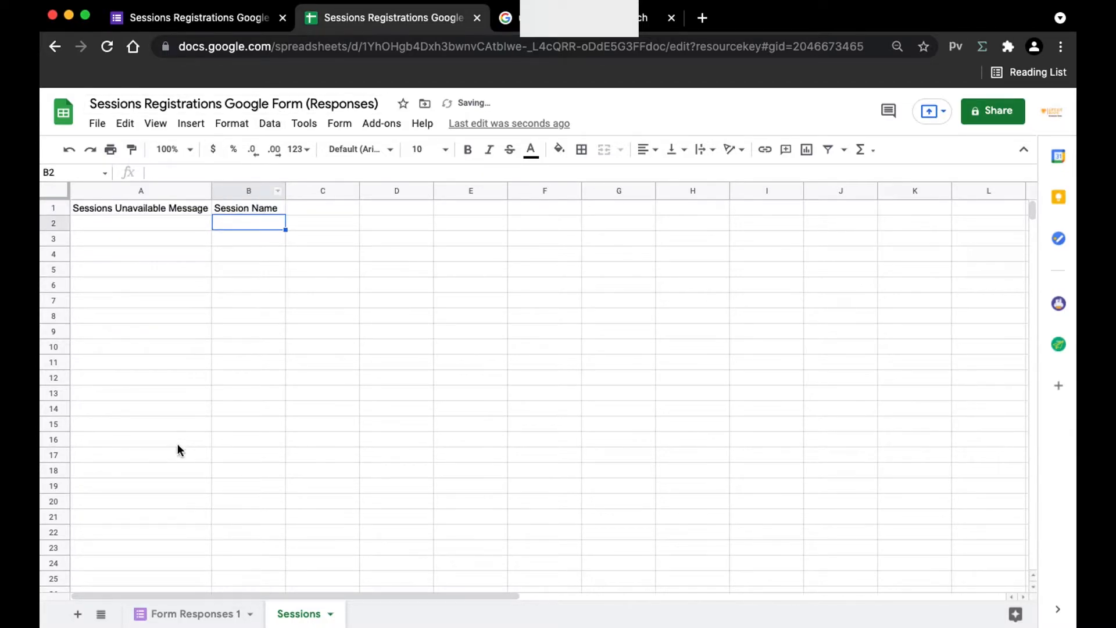
# Step: Copy the form's three session options and paste them under Session Name starting at B2
pyautogui.click(196, 19)
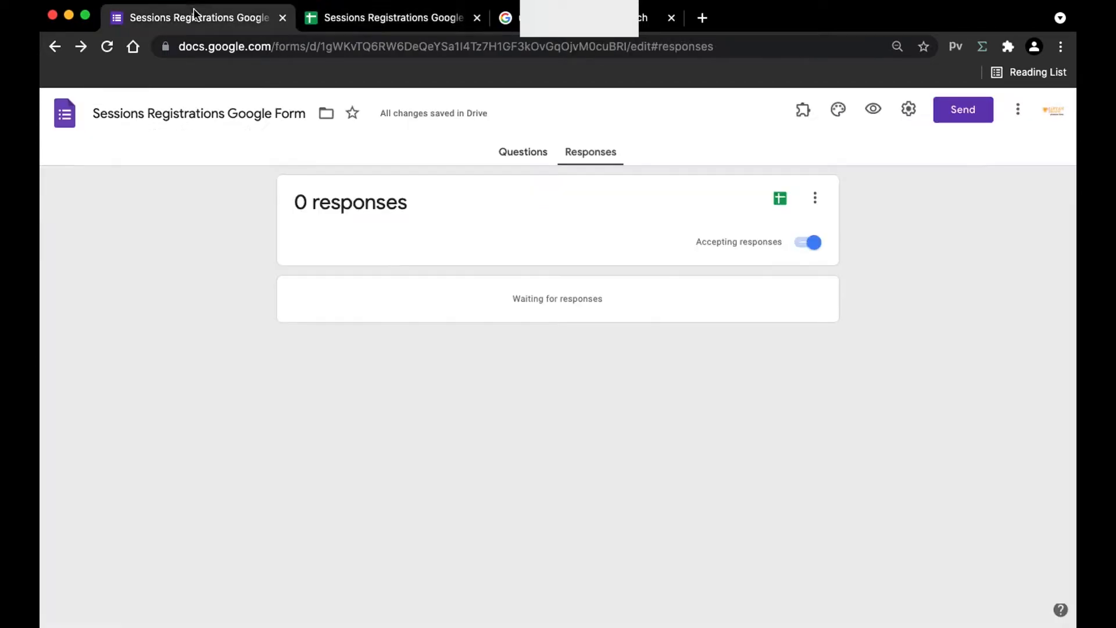
pyautogui.click(523, 157)
pyautogui.scroll(-5, 386, 347)
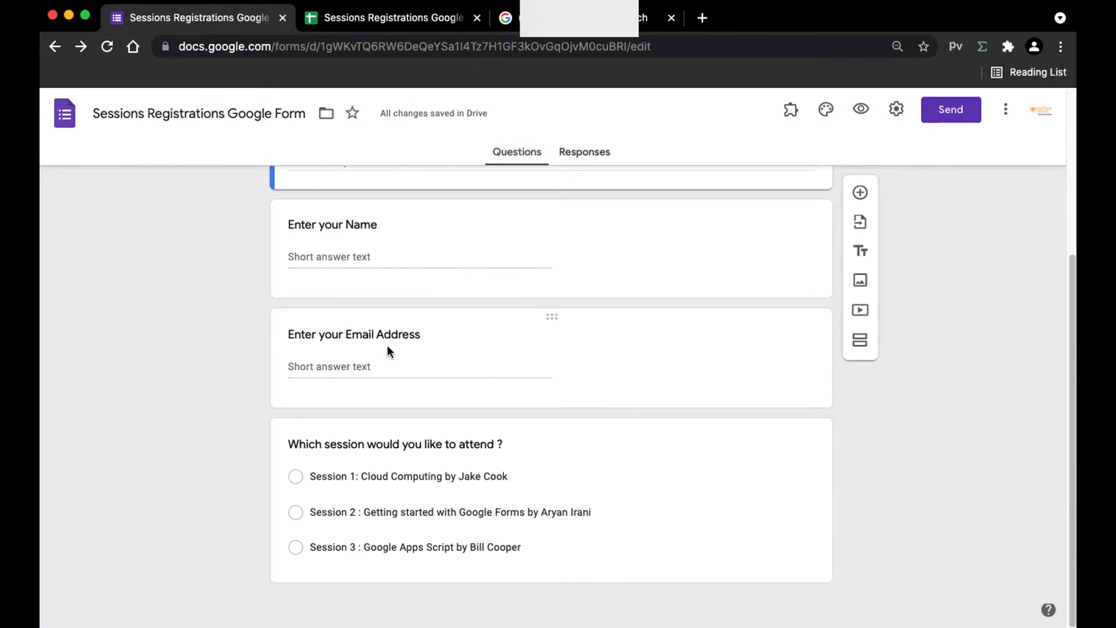
pyautogui.click(315, 476)
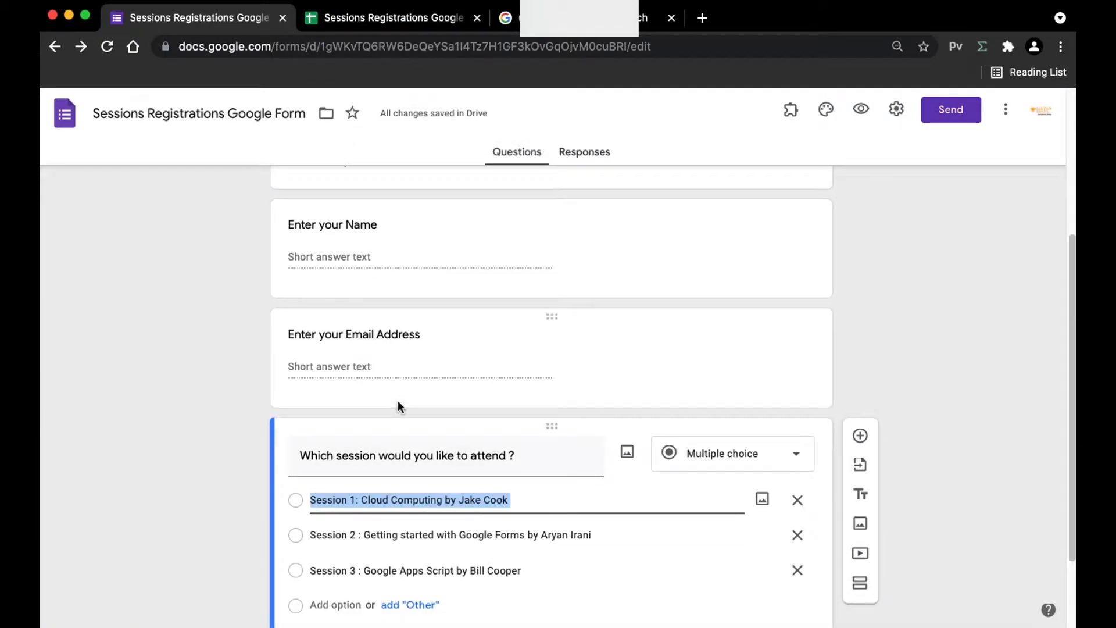
pyautogui.click(425, 17)
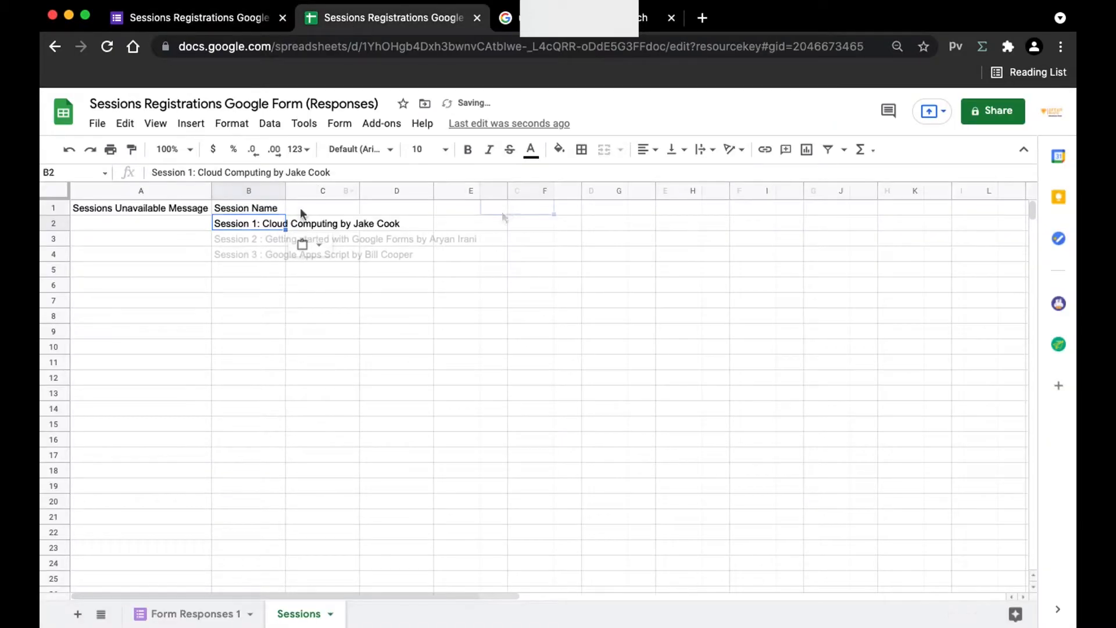
# Step: Add the headers 'Session Count' in C1 and 'Session Limit' in D1
pyautogui.click(501, 211)
pyautogui.write('Sess')
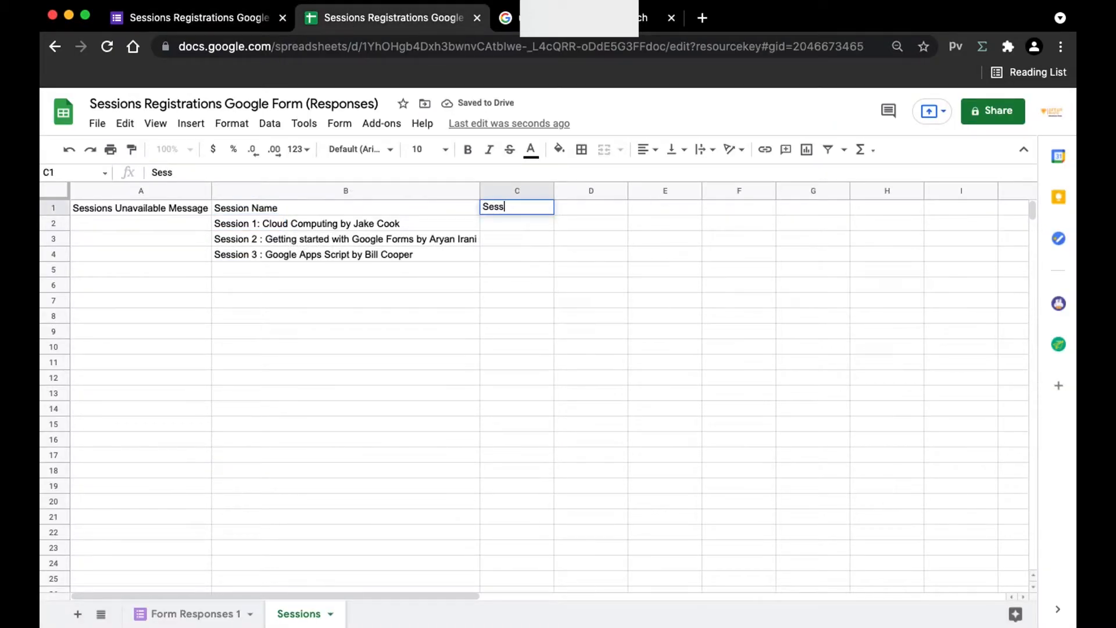
pyautogui.write('ion Count')
pyautogui.press('Return')
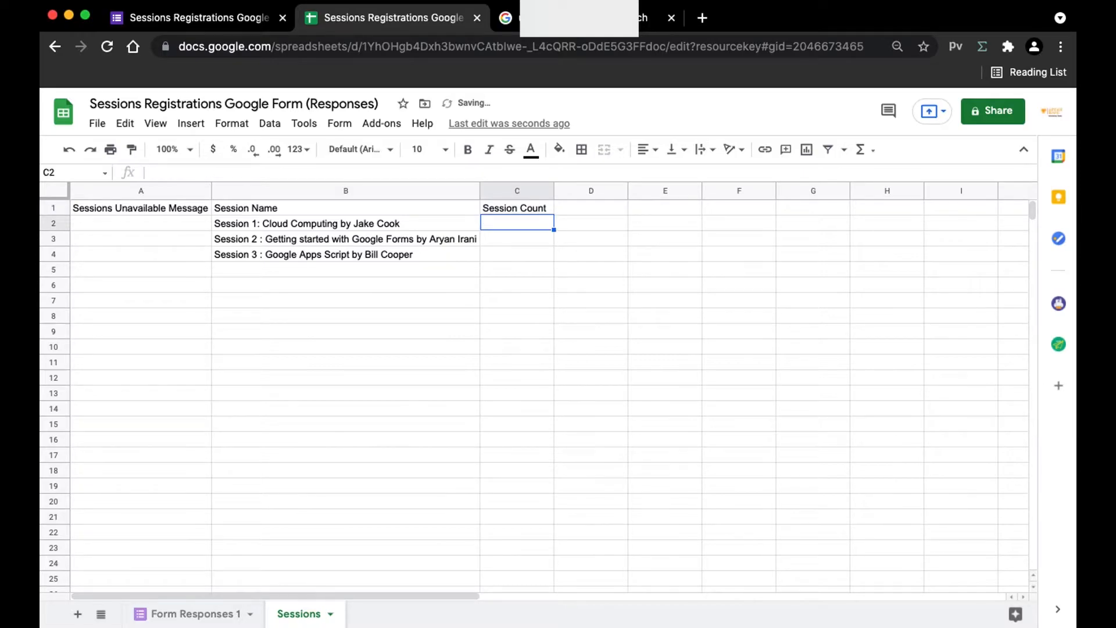
pyautogui.click(591, 207)
pyautogui.write('Ses')
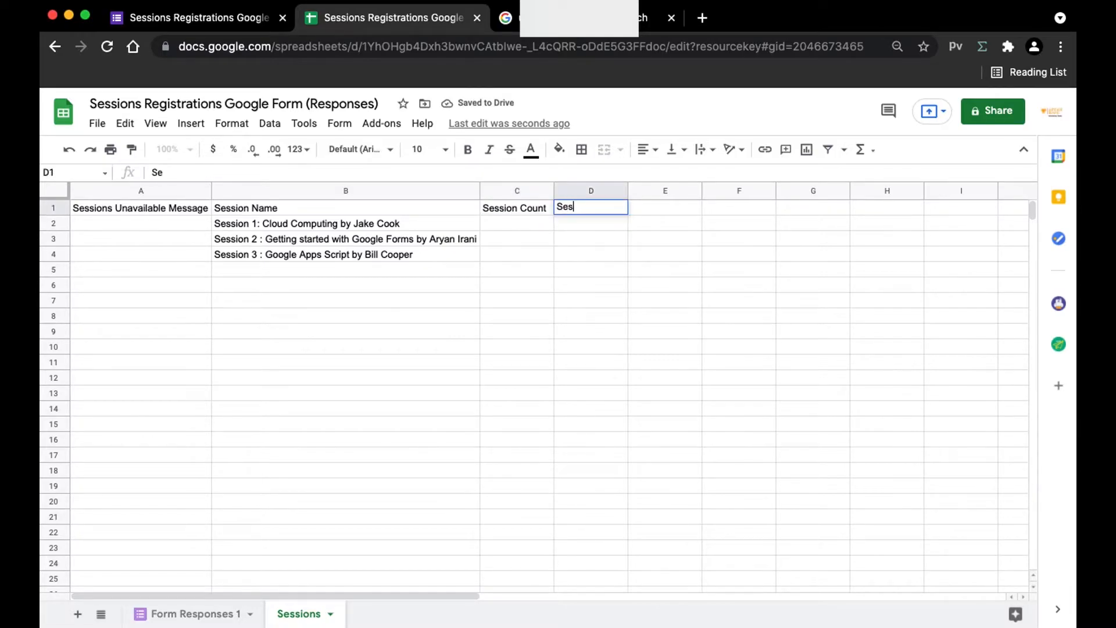
pyautogui.write('sion Limit')
pyautogui.press('Return')
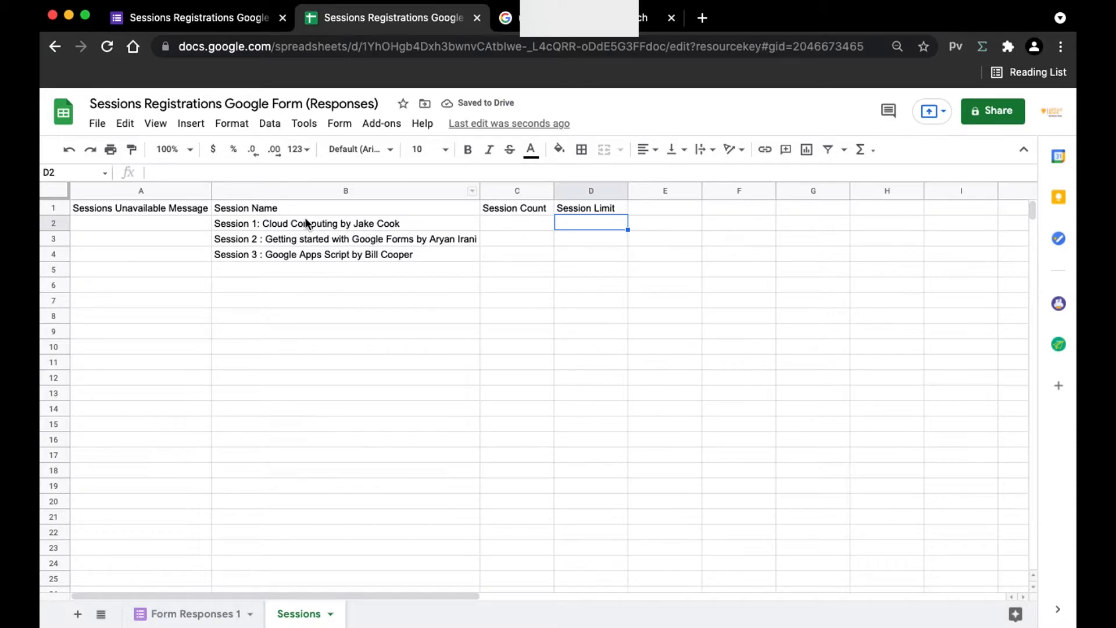
# Step: Enter session limits of 1, 20 and 20 in D2:D4
pyautogui.moveTo(306, 223); pyautogui.dragTo(465, 239)
pyautogui.click(605, 224)
pyautogui.write('1')
pyautogui.press('Return')
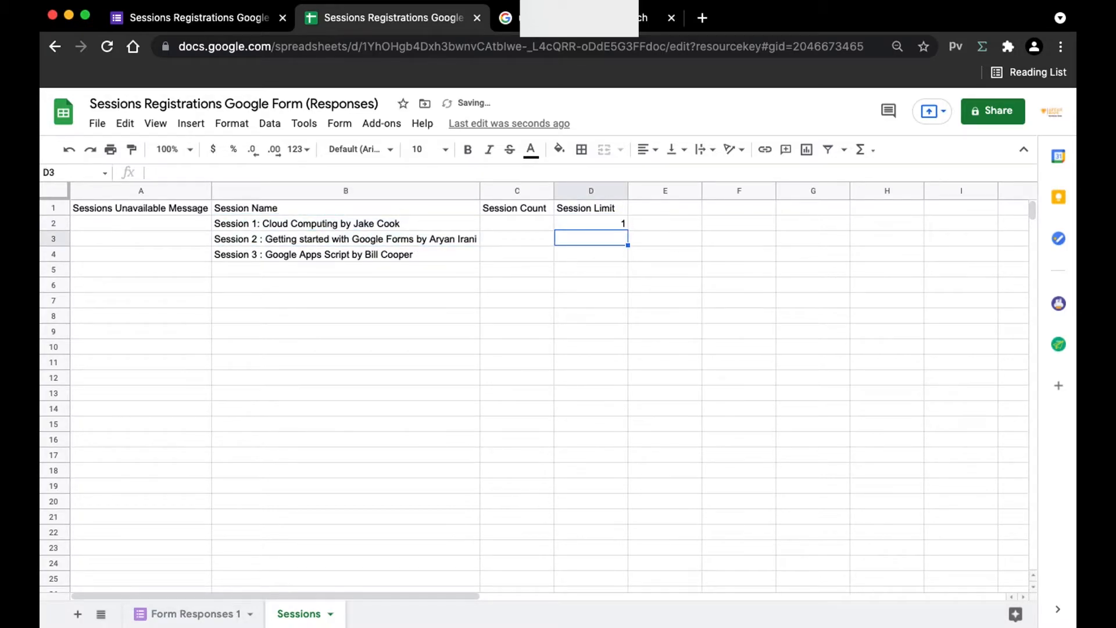
pyautogui.write('20')
pyautogui.press('Tab')
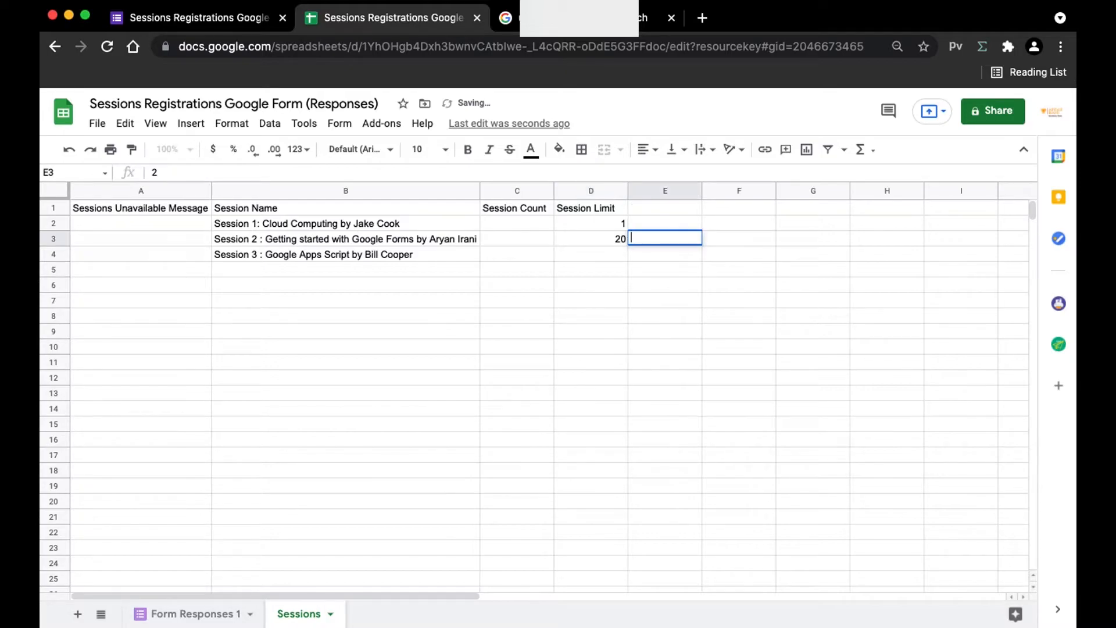
pyautogui.press('Right')
pyautogui.press('Down')
pyautogui.press('Left')
pyautogui.press('Left')
pyautogui.press('Down')
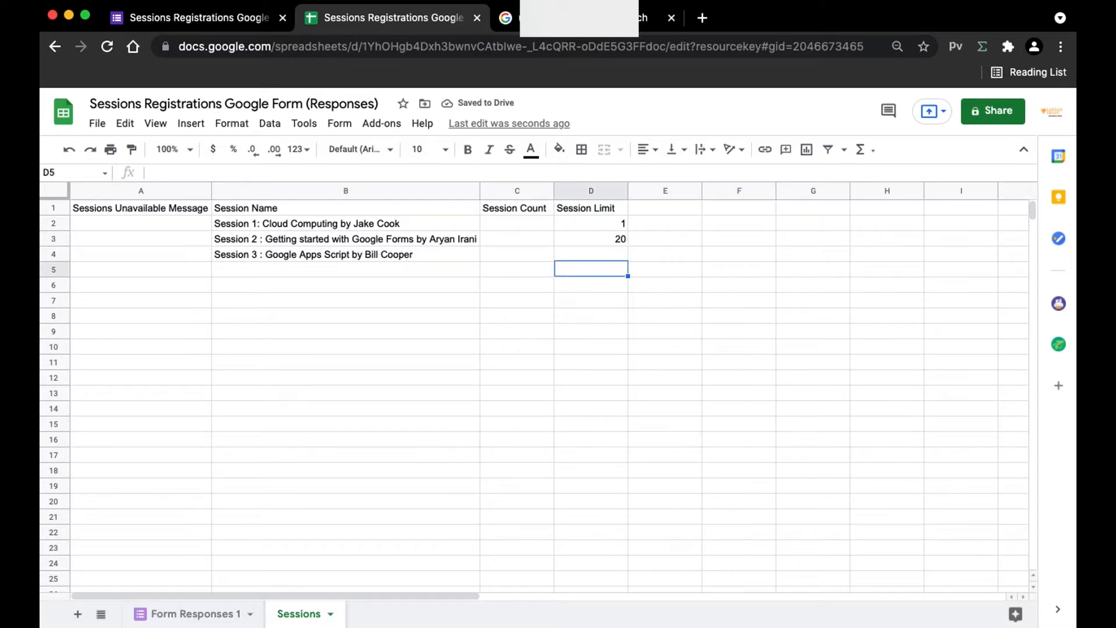
pyautogui.press('Up')
pyautogui.write('20')
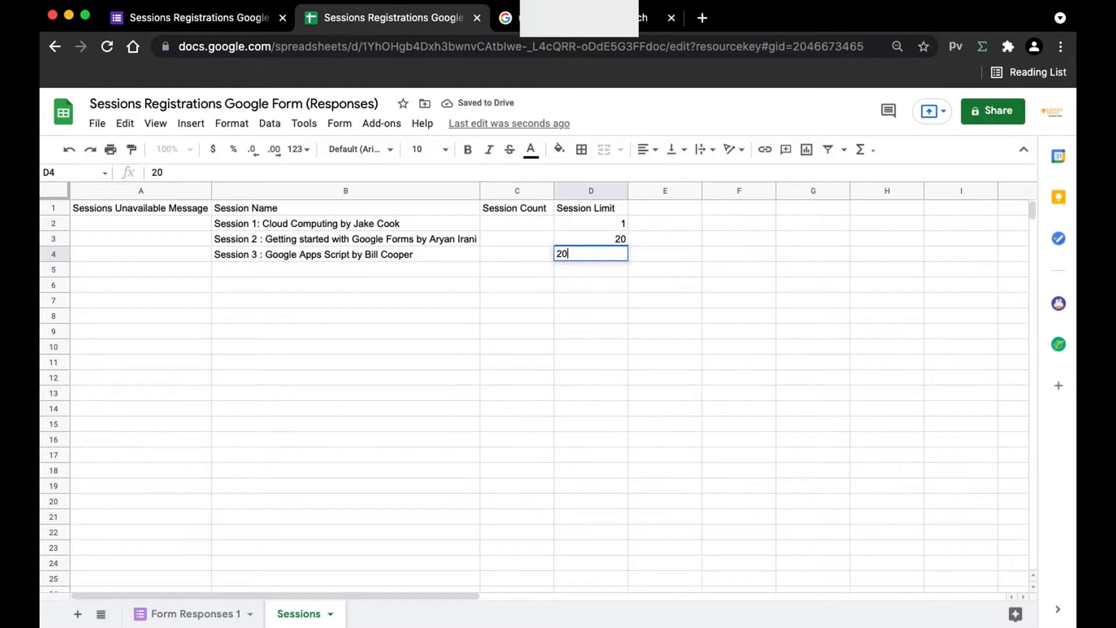
pyautogui.press('Return')
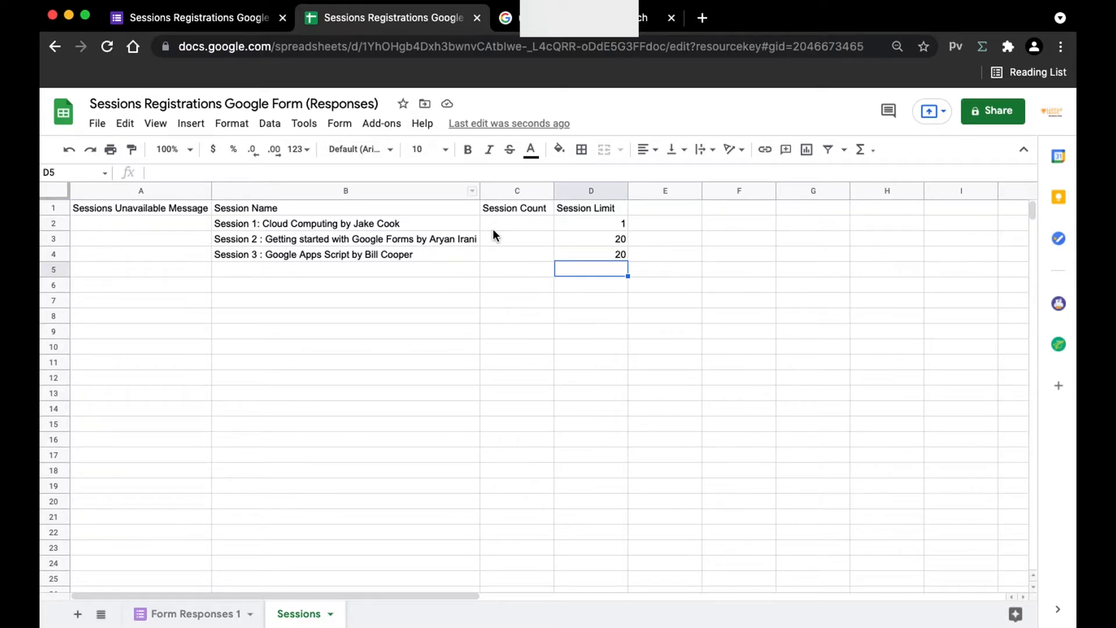
pyautogui.moveTo(492, 228); pyautogui.dragTo(500, 269)
# Step: Start a COUNTIF formula in Session Count cell C2
pyautogui.click(292, 225)
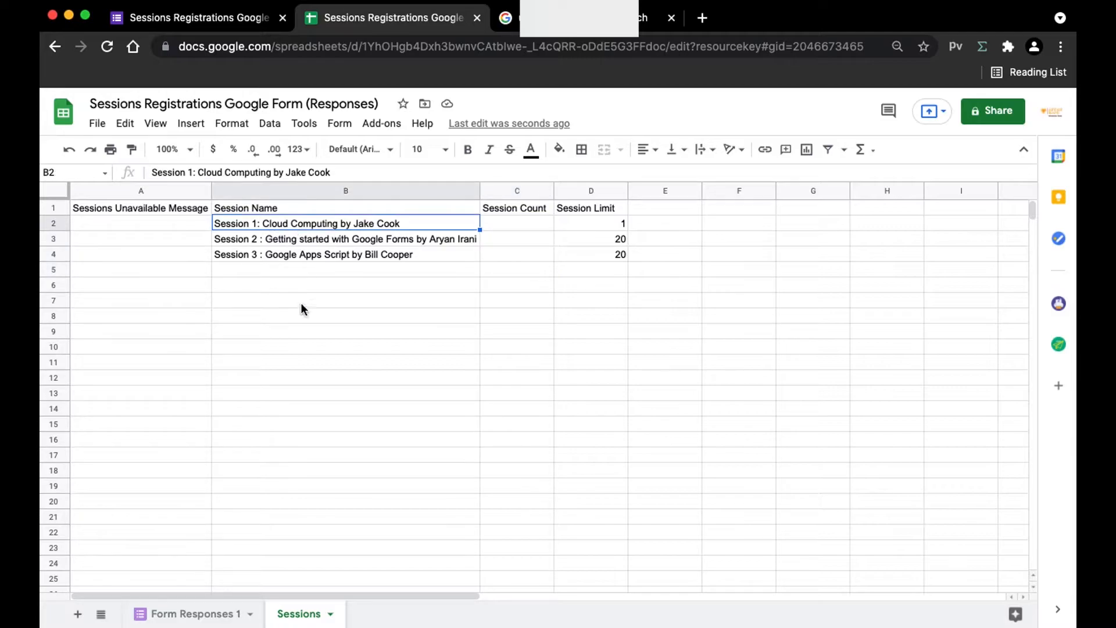
pyautogui.click(505, 219)
pyautogui.click(419, 224)
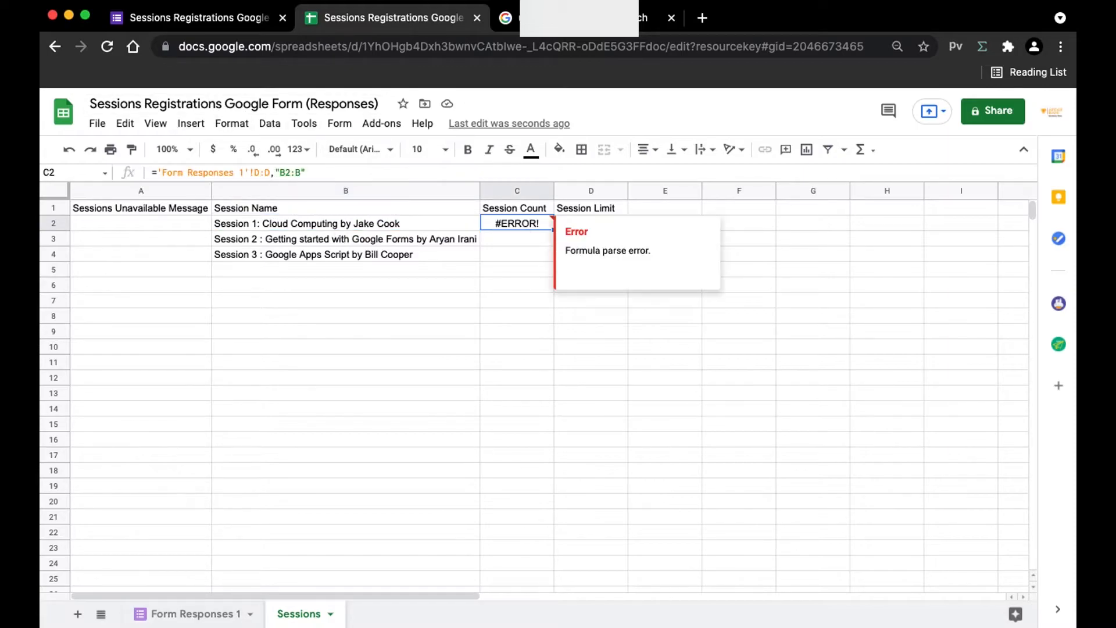
pyautogui.press('BackSpace')
pyautogui.write('=Count')
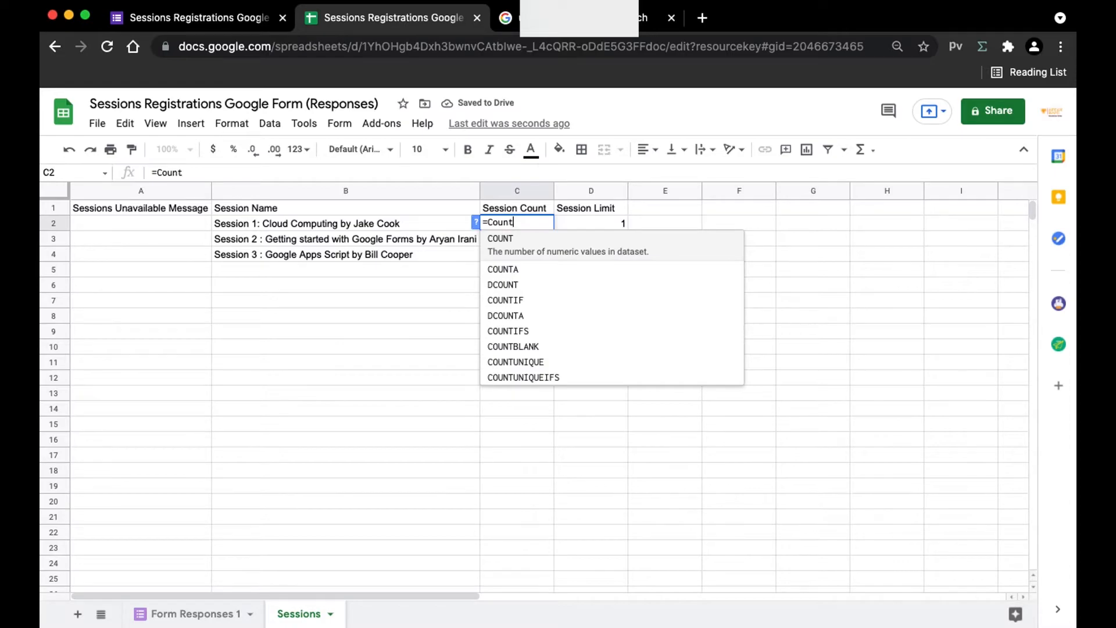
pyautogui.press('Down')
pyautogui.press('Down')
pyautogui.press('Down')
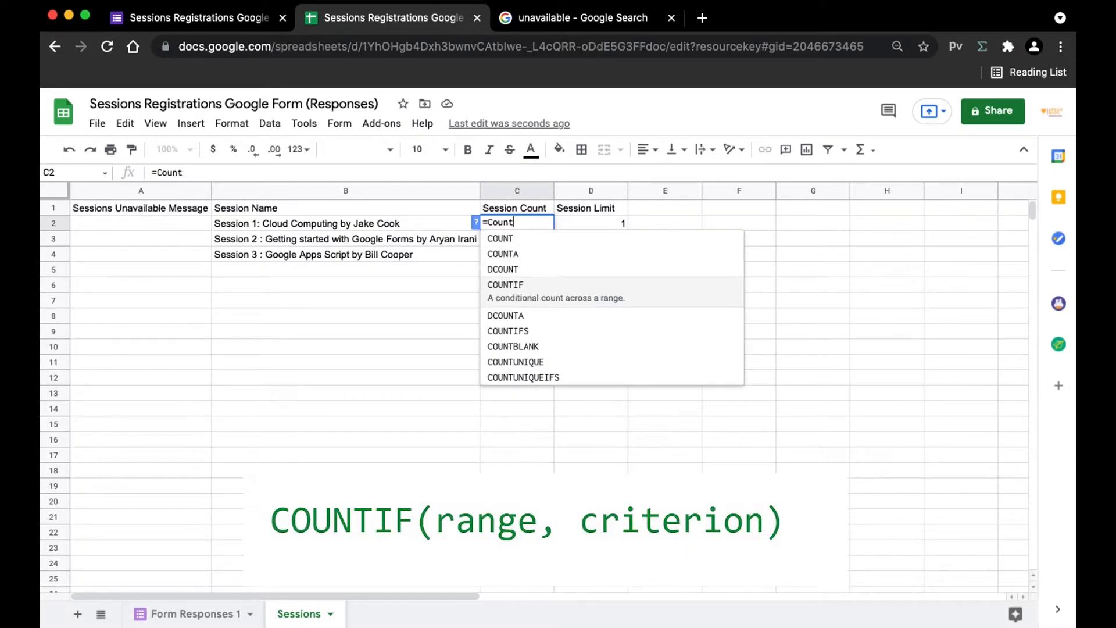
pyautogui.press('Return')
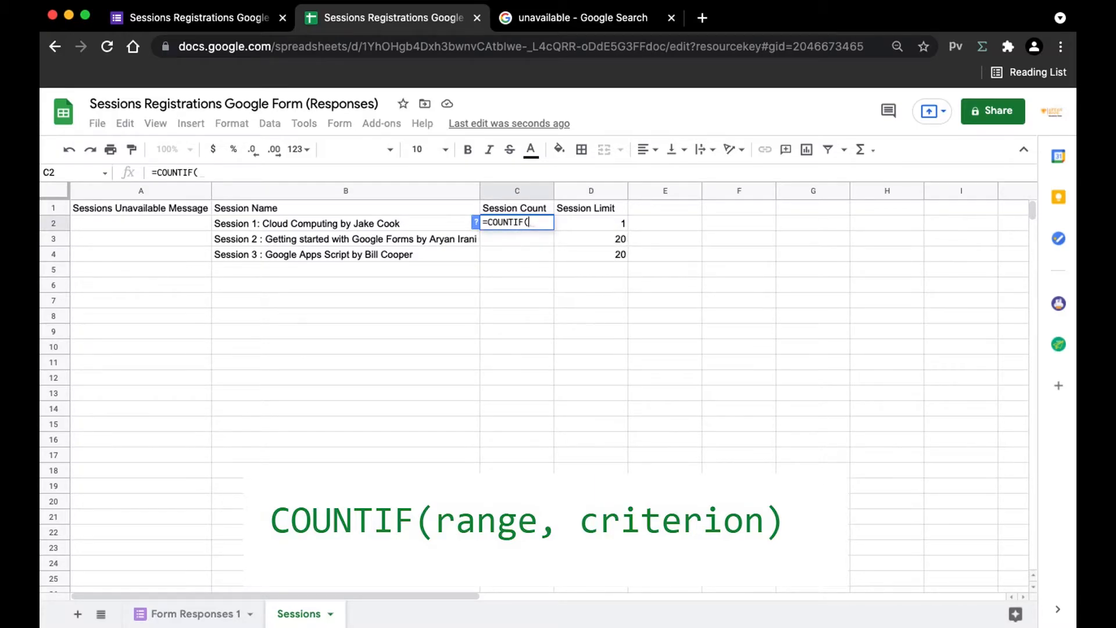
pyautogui.write('"')
pyautogui.write('Form')
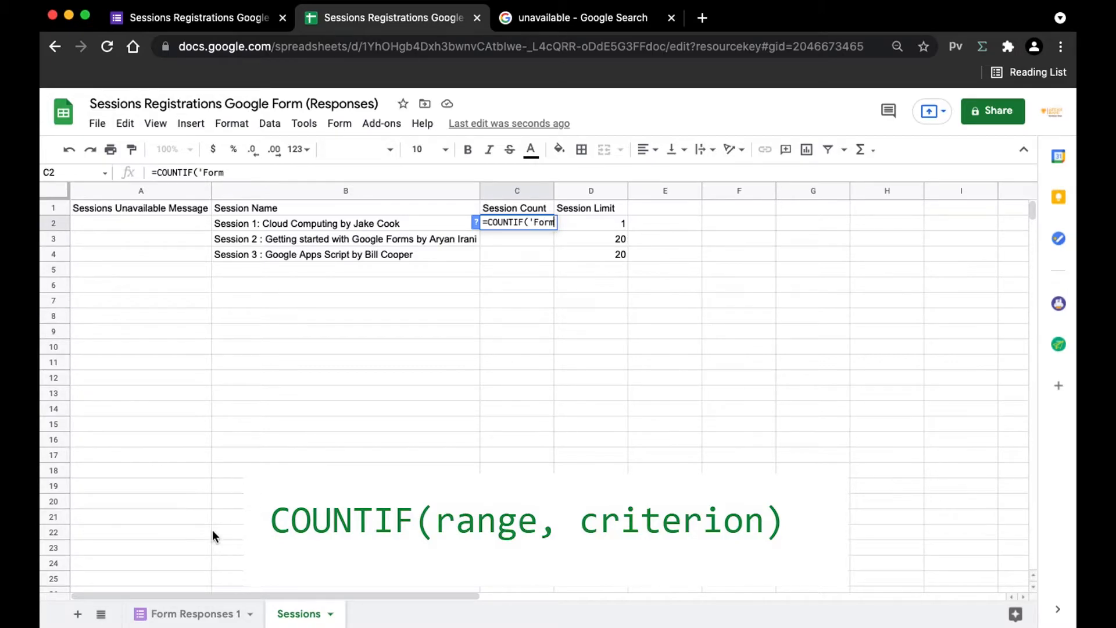
# Step: Add the 'Form Responses 1' sheet reference to the C2 formula, removing the extra parenthesis
pyautogui.click(190, 613)
pyautogui.click(190, 613)
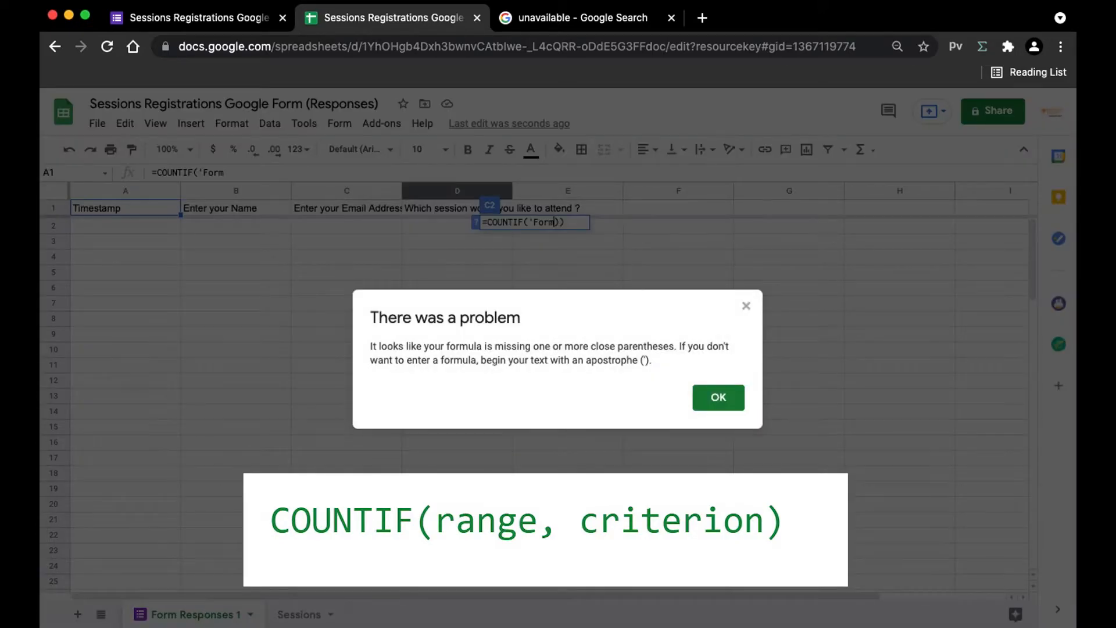
pyautogui.click(742, 307)
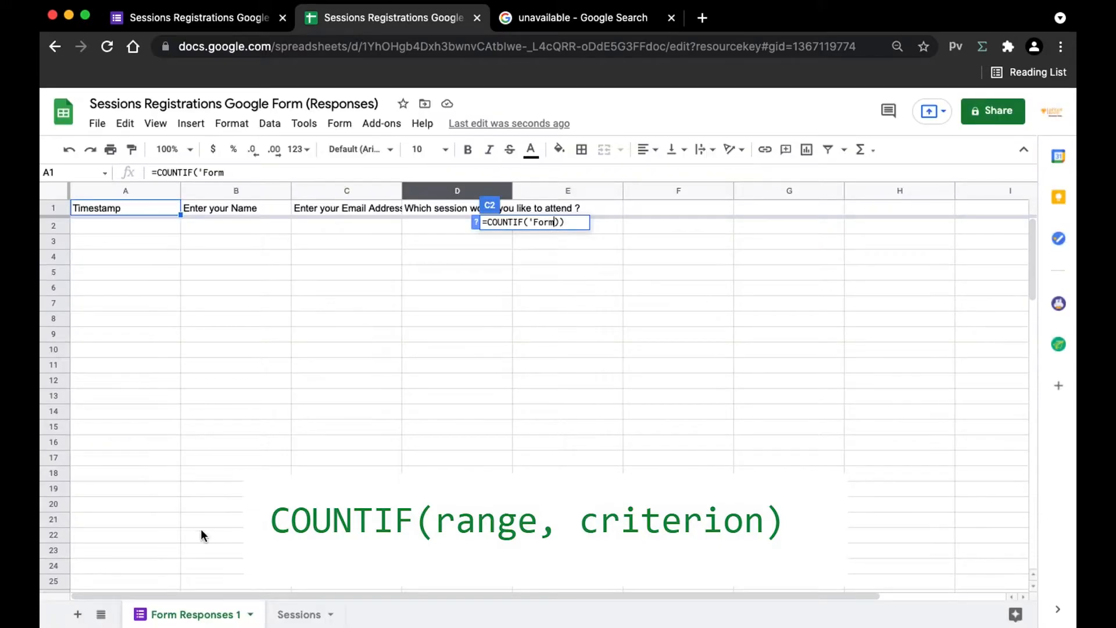
pyautogui.write('Respon')
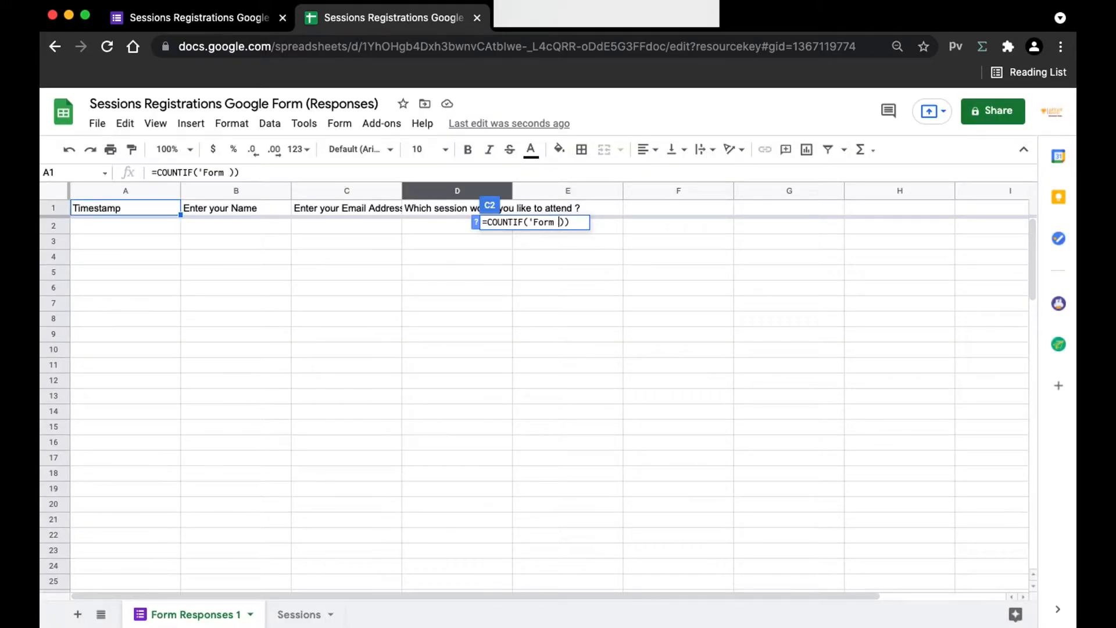
pyautogui.write('ses 1')
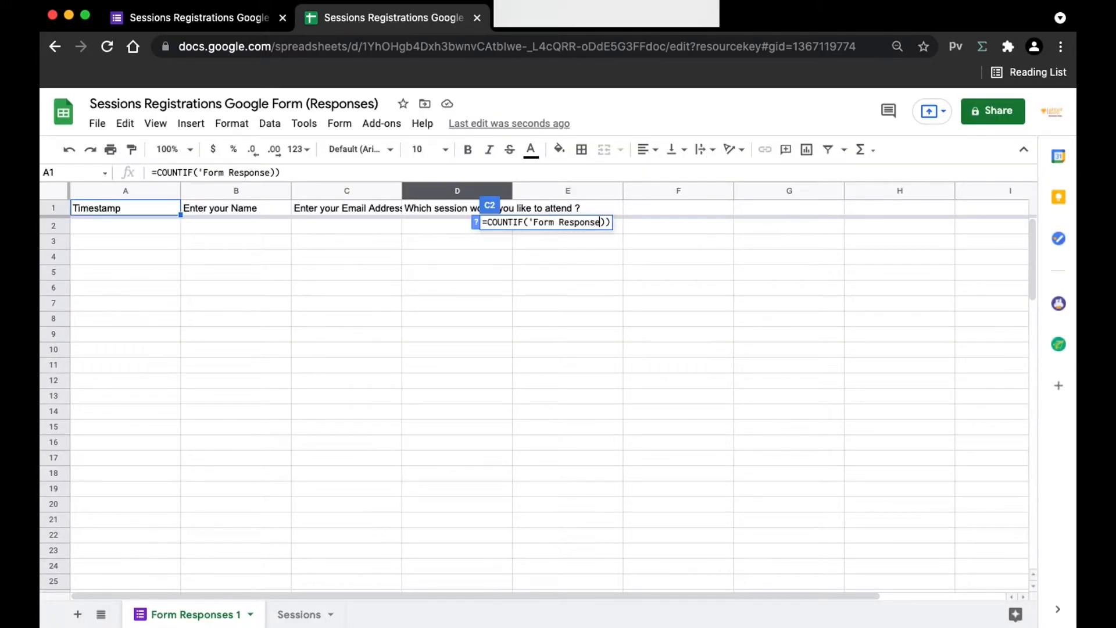
pyautogui.write("'")
pyautogui.press('Right')
pyautogui.press('Right')
pyautogui.press('BackSpace')
pyautogui.press('Left')
pyautogui.write('!')
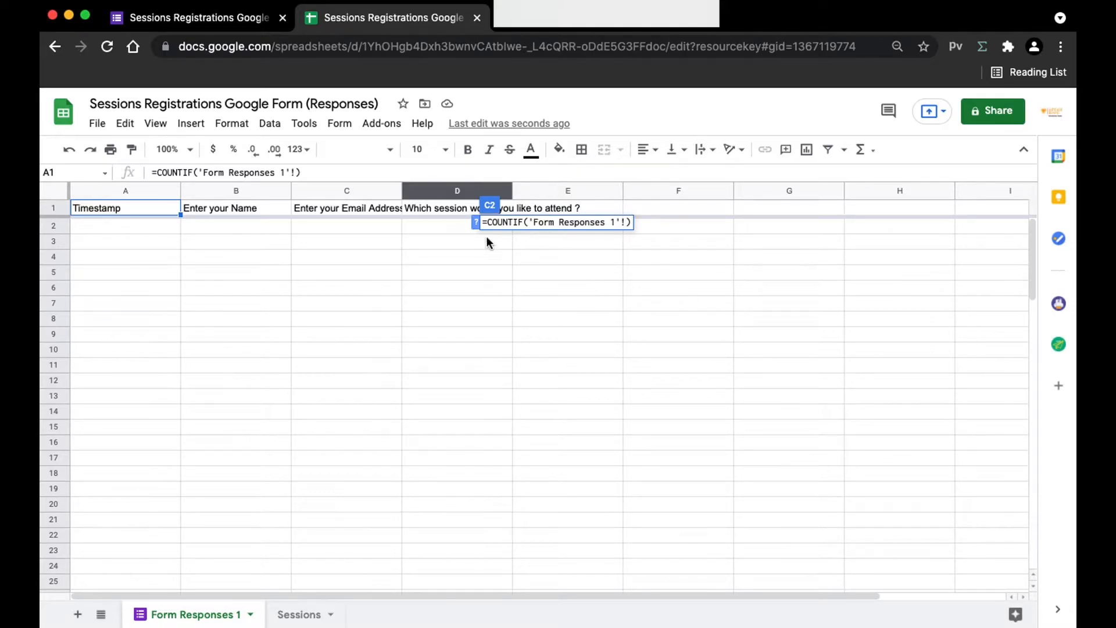
pyautogui.click(626, 223)
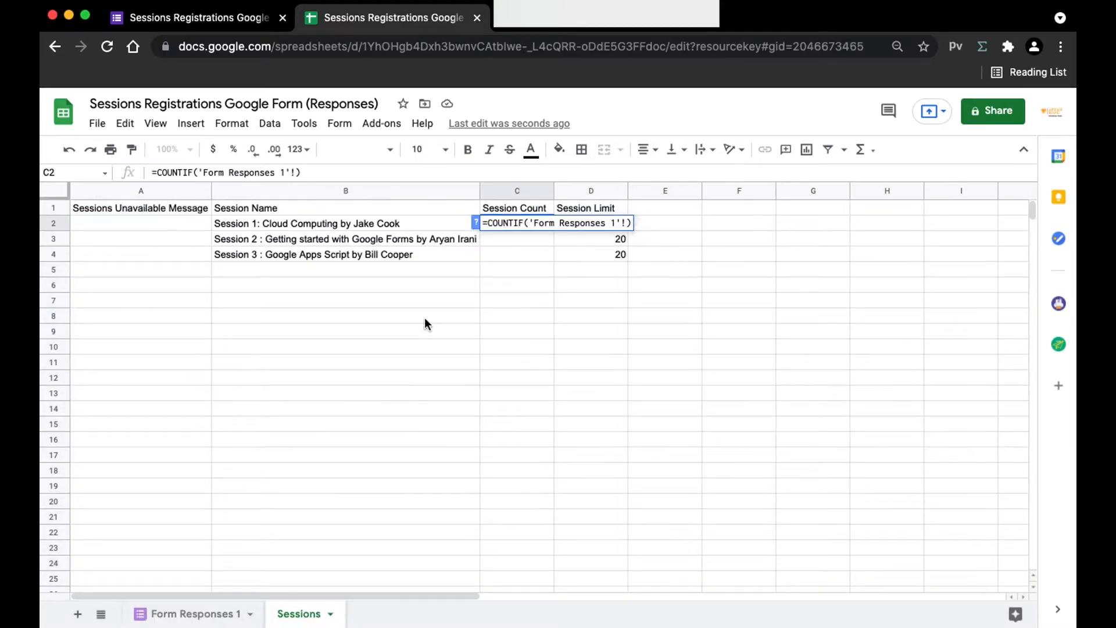
pyautogui.press('Return')
# Step: Set the COUNTIF range to column D of Form Responses 1 (D:D)
pyautogui.click(227, 610)
pyautogui.moveTo(473, 229); pyautogui.dragTo(472, 396)
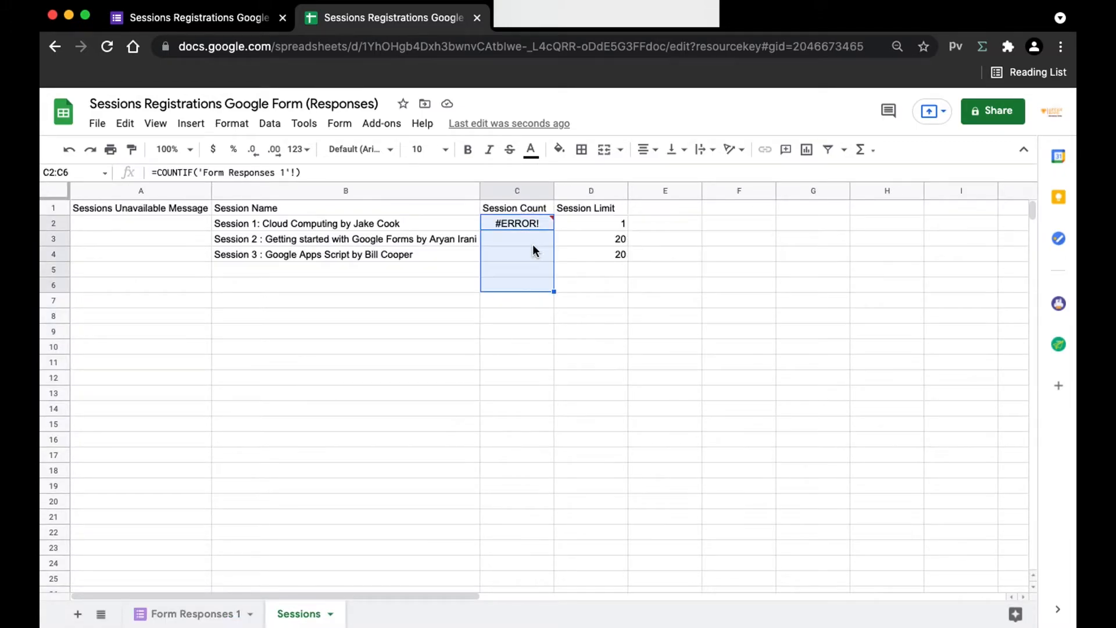
pyautogui.doubleClick(539, 225)
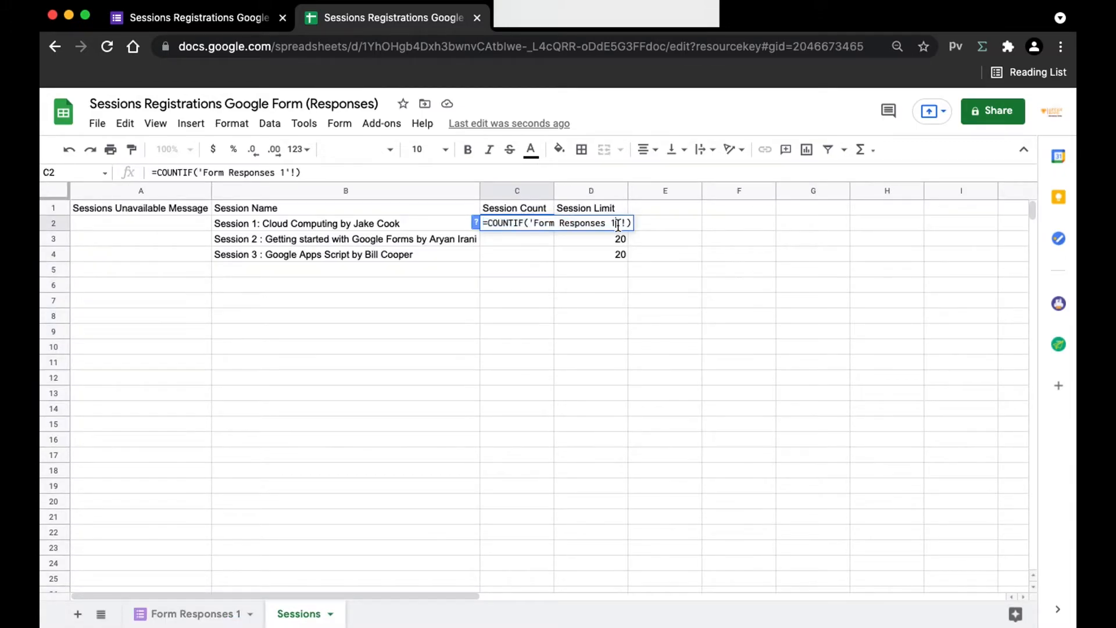
pyautogui.click(213, 617)
pyautogui.moveTo(441, 225); pyautogui.dragTo(441, 381)
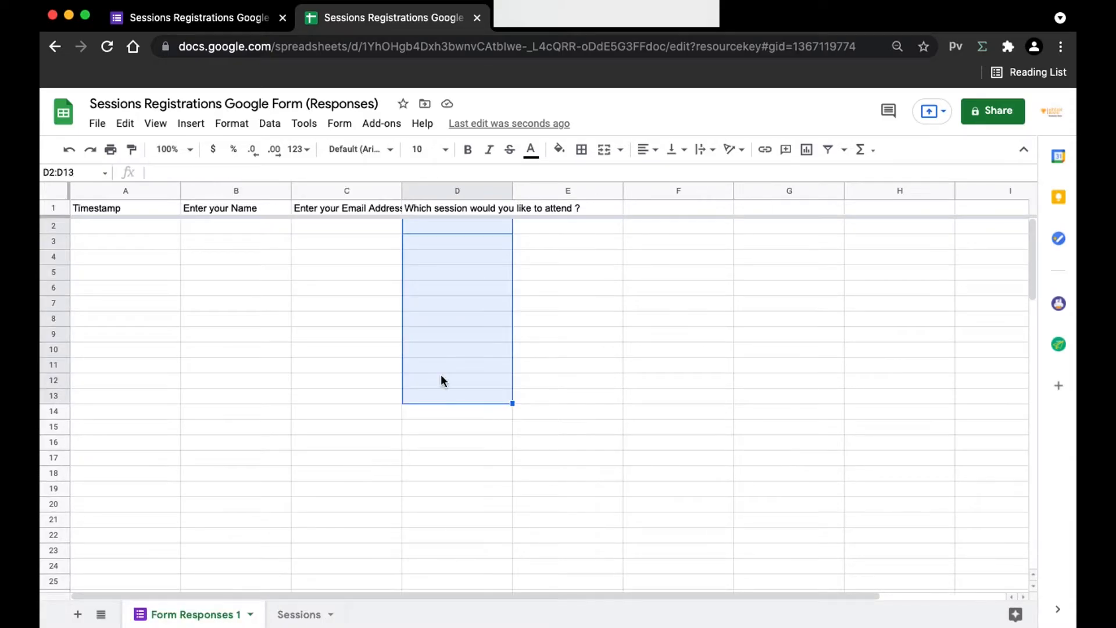
pyautogui.click(458, 230)
pyautogui.click(460, 442)
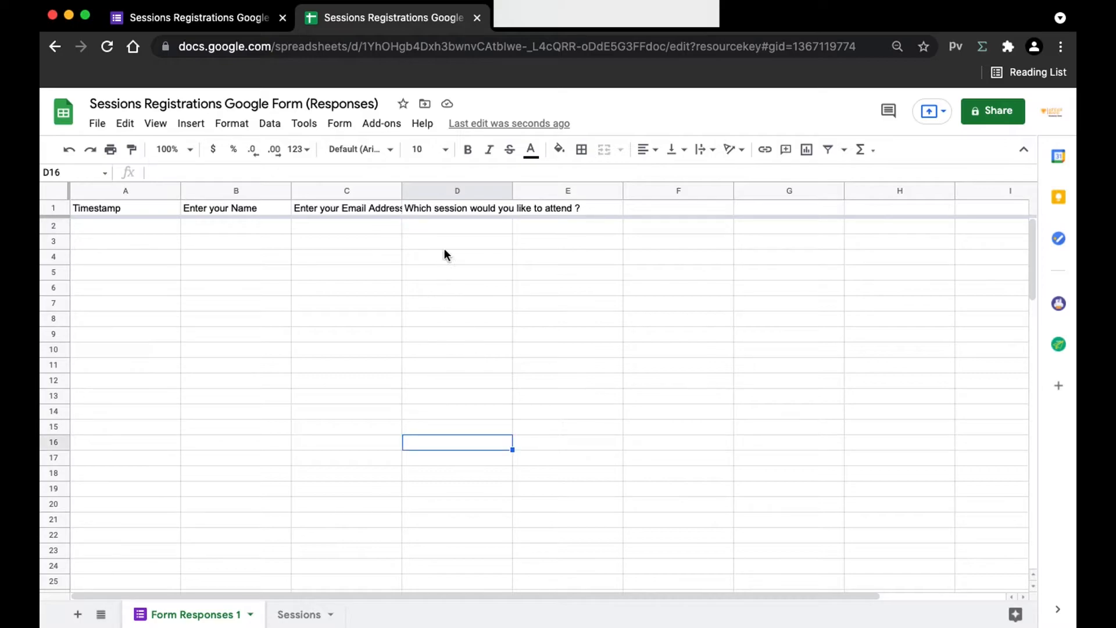
pyautogui.click(457, 192)
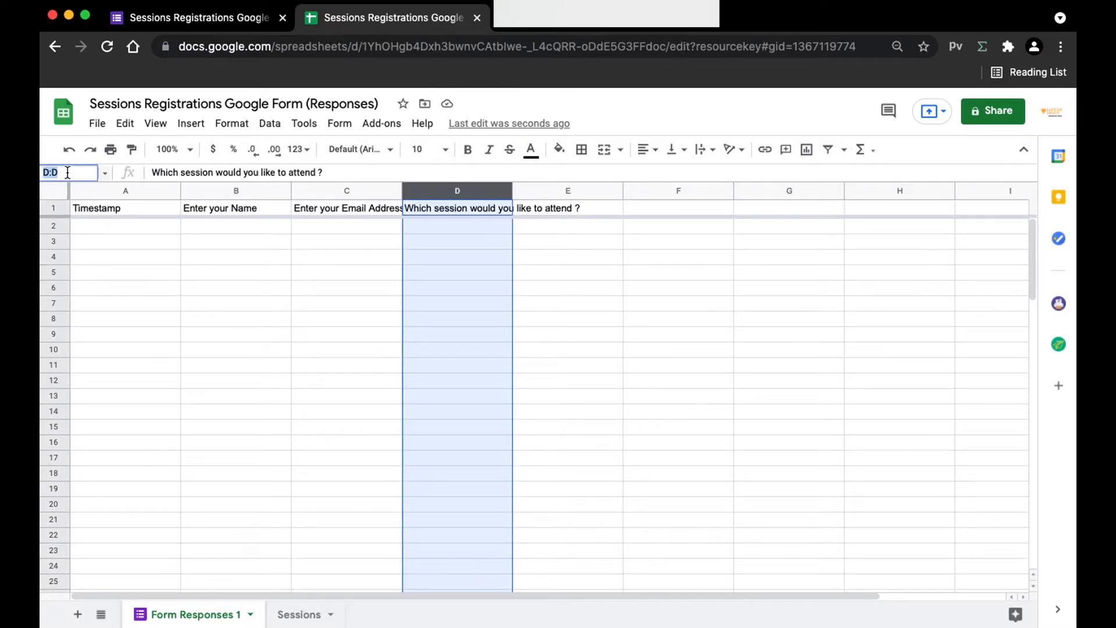
pyautogui.click(299, 614)
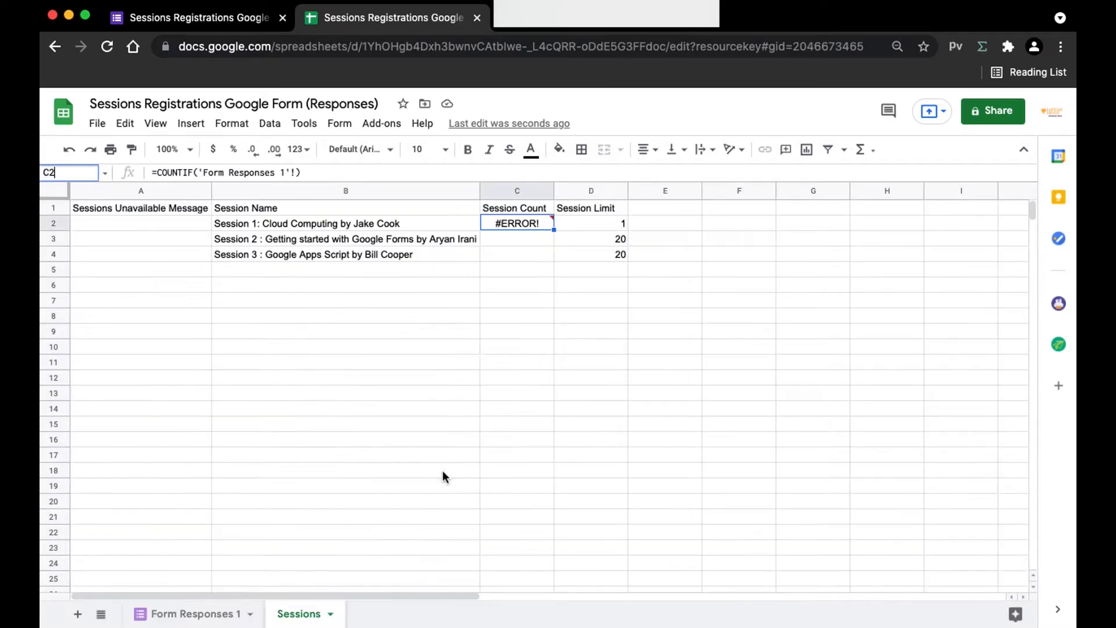
pyautogui.doubleClick(535, 225)
pyautogui.write('D:D')
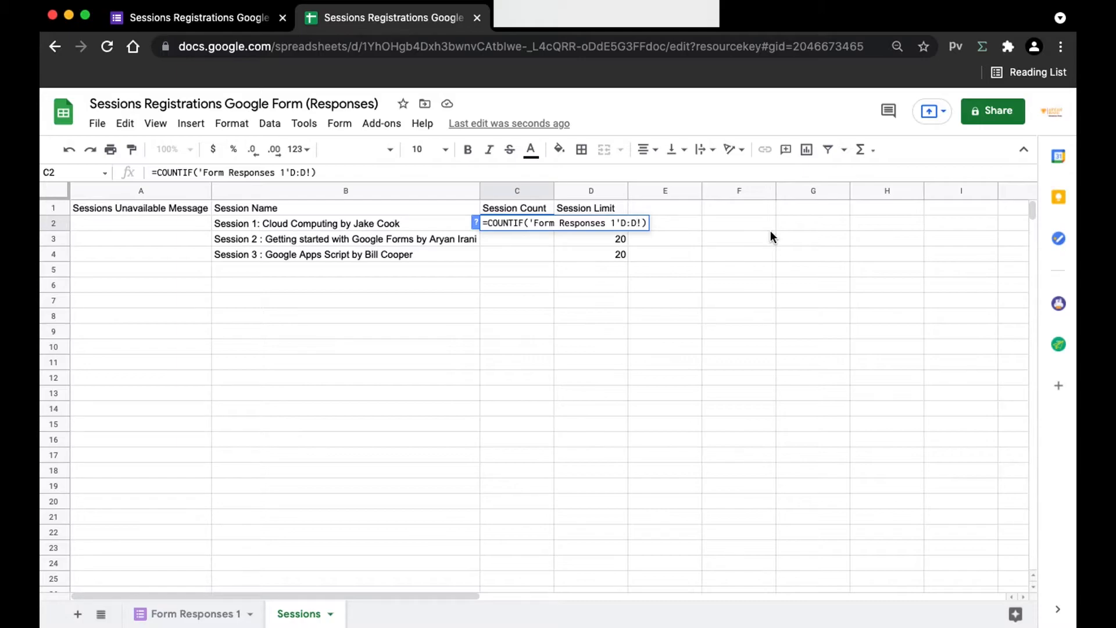
# Step: Finish C2 as =COUNTIF('Form Responses 1'!D:D,B2:B2), fixing the misplaced exclamation mark
pyautogui.moveTo(292, 257); pyautogui.dragTo(292, 224)
pyautogui.click(297, 223)
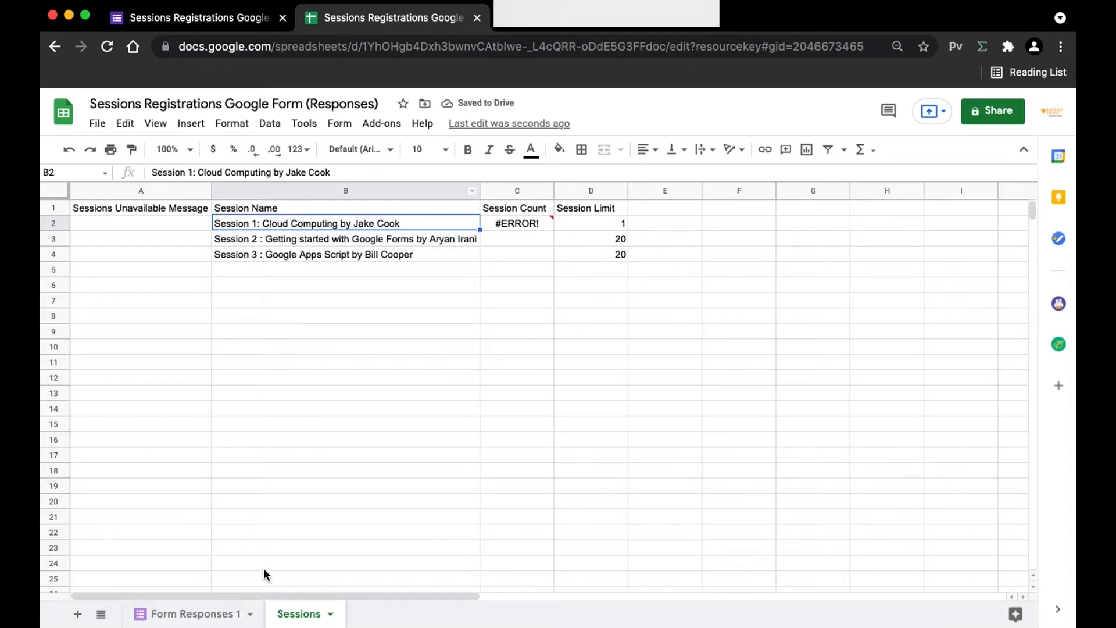
pyautogui.click(534, 224)
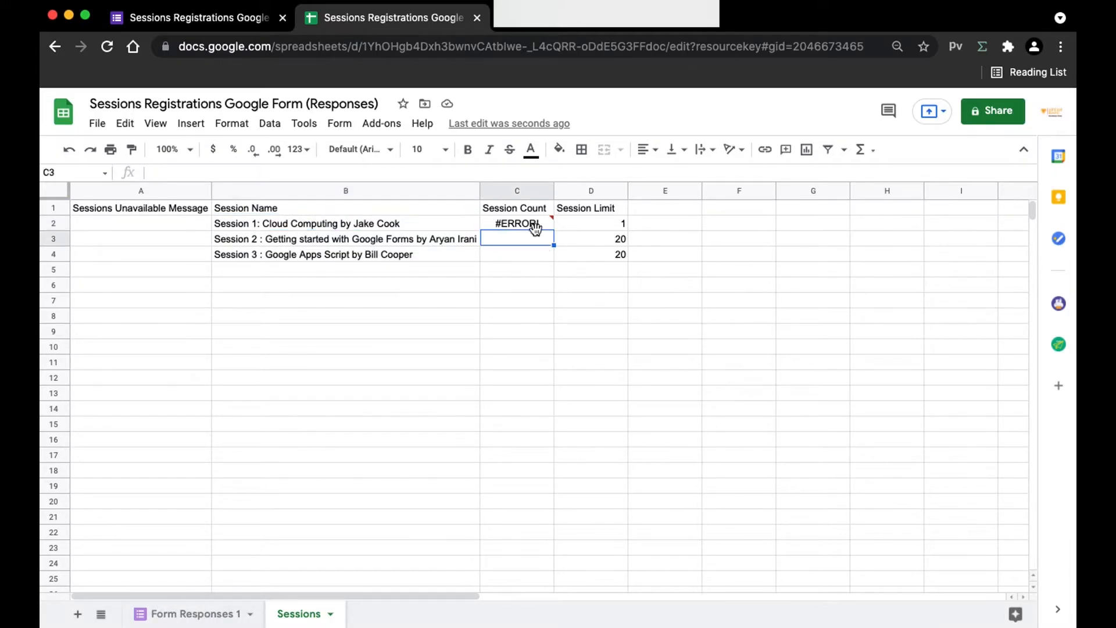
pyautogui.doubleClick(538, 224)
pyautogui.click(639, 225)
pyautogui.press('BackSpace')
pyautogui.press('Left')
pyautogui.press('Left')
pyautogui.press('Left')
pyautogui.write('!')
pyautogui.press('Right')
pyautogui.press('Right')
pyautogui.press('Right')
pyautogui.write(',B2:')
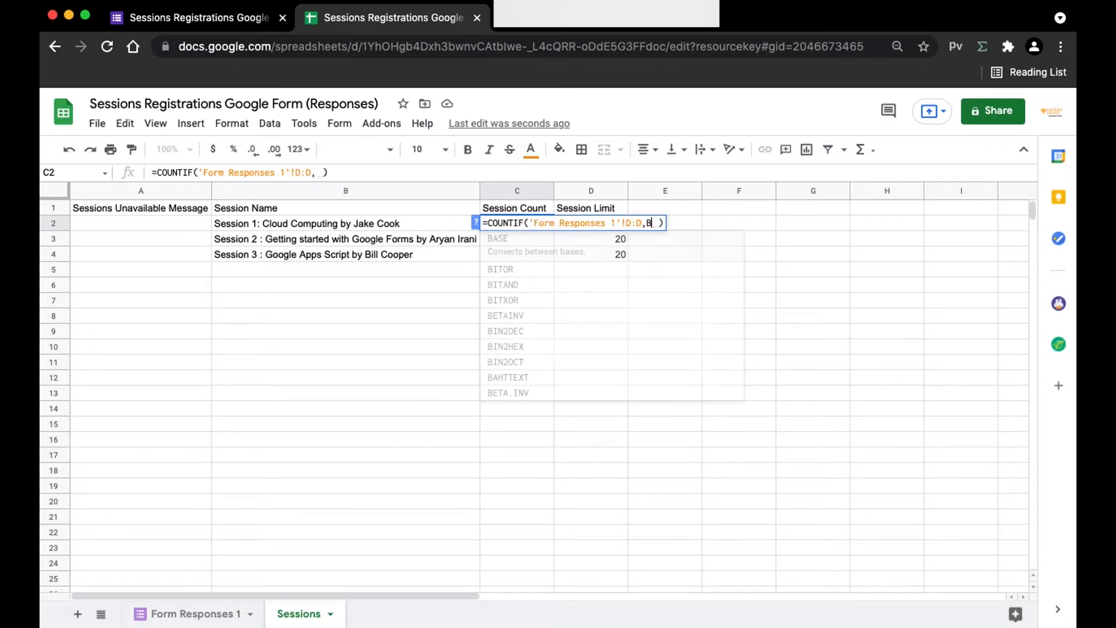
pyautogui.write('B2:B')
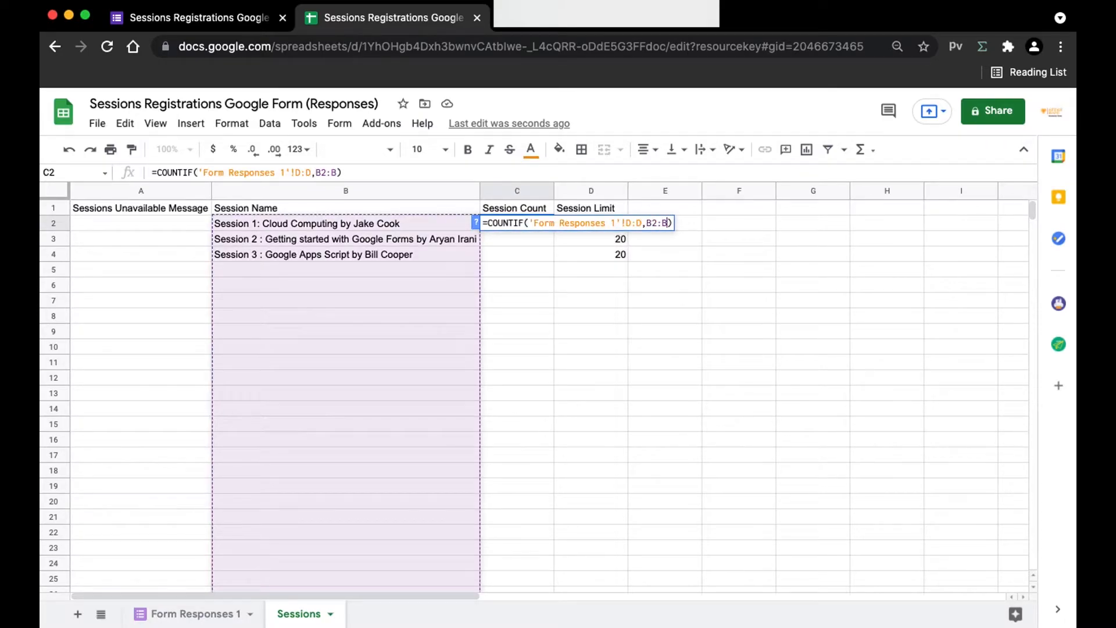
pyautogui.press('Return')
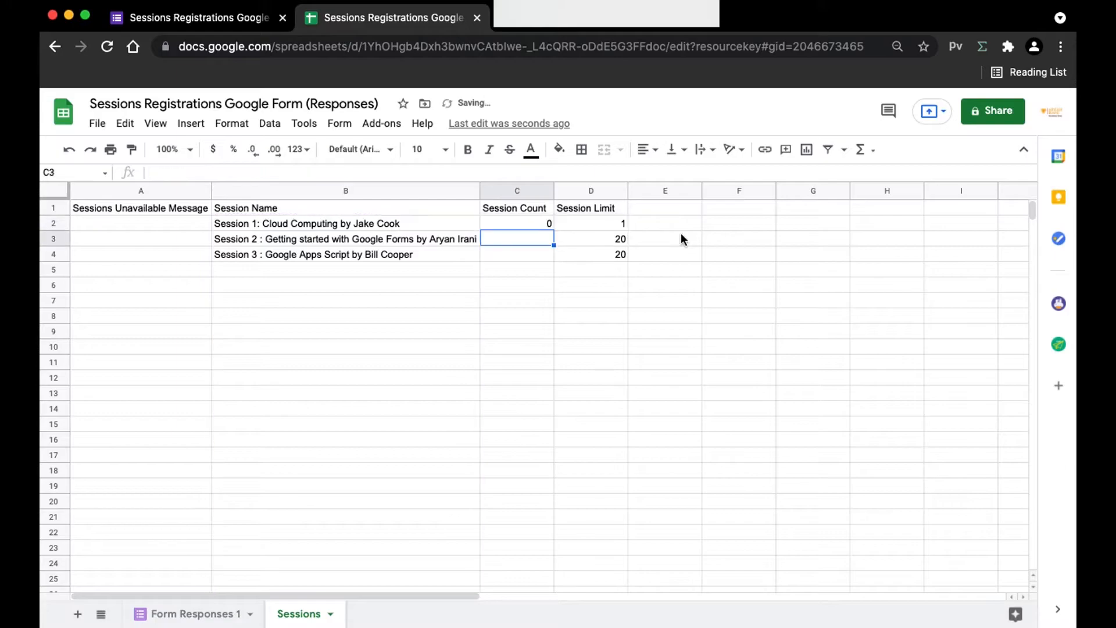
pyautogui.click(538, 224)
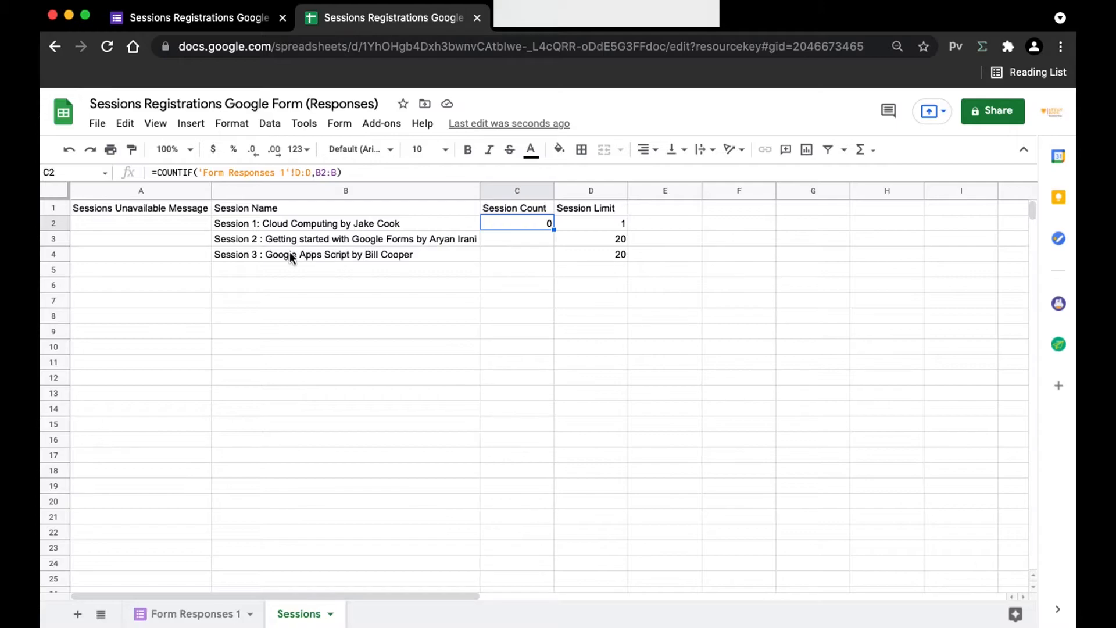
# Step: Fill the count formula down to C3:C4 so all three sessions show 0
pyautogui.click(437, 239)
pyautogui.moveTo(437, 239); pyautogui.dragTo(514, 248)
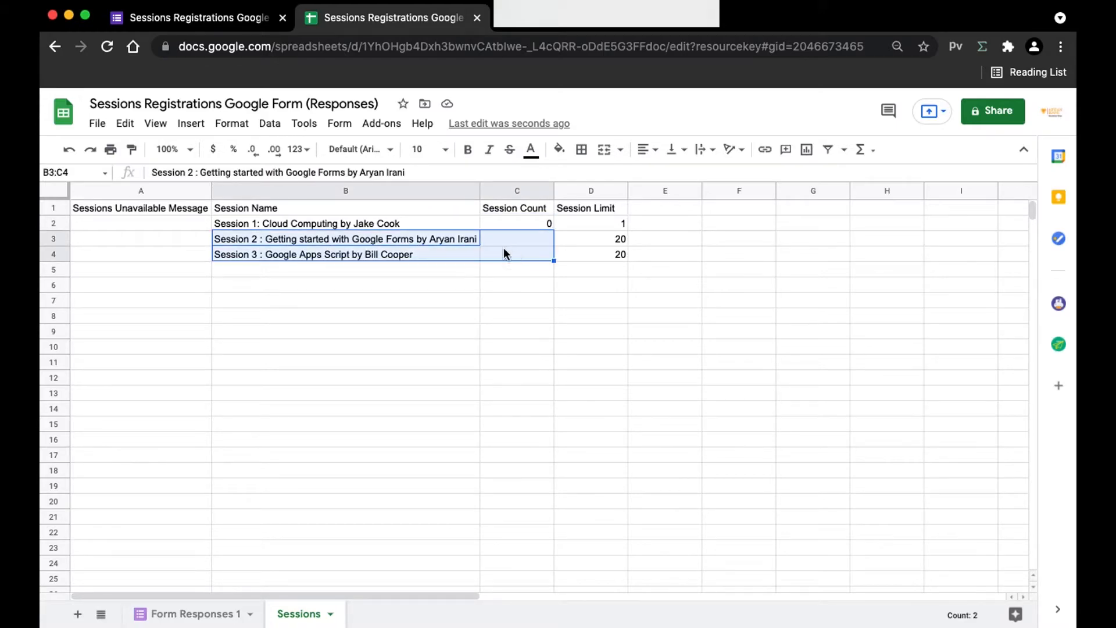
pyautogui.moveTo(259, 239); pyautogui.dragTo(535, 253)
pyautogui.click(532, 253)
pyautogui.click(541, 225)
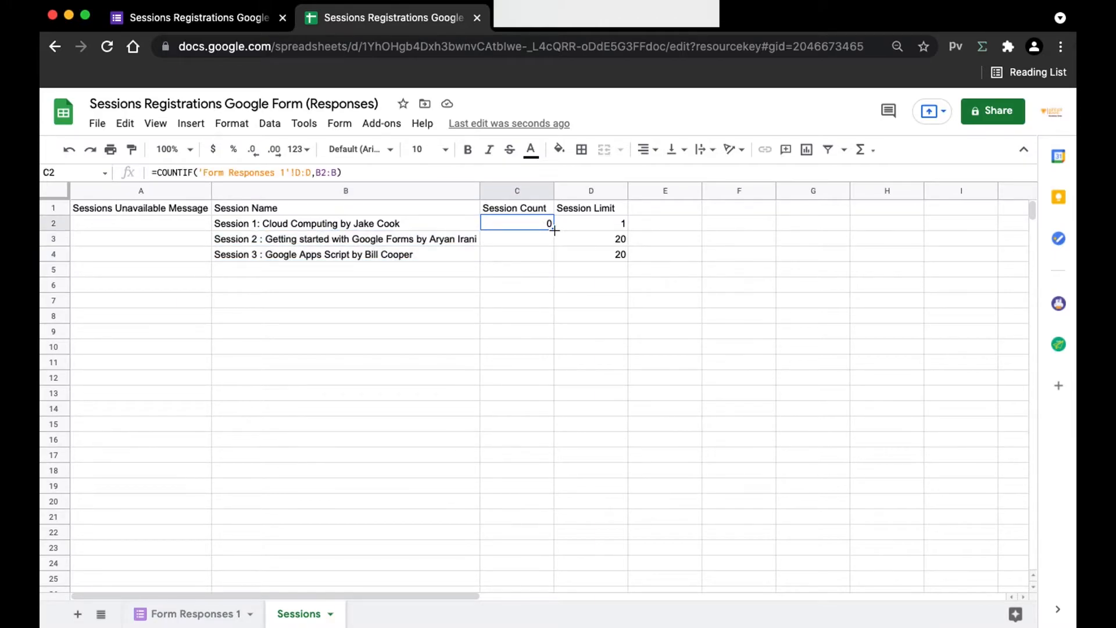
pyautogui.moveTo(554, 230); pyautogui.dragTo(535, 256)
pyautogui.click(517, 285)
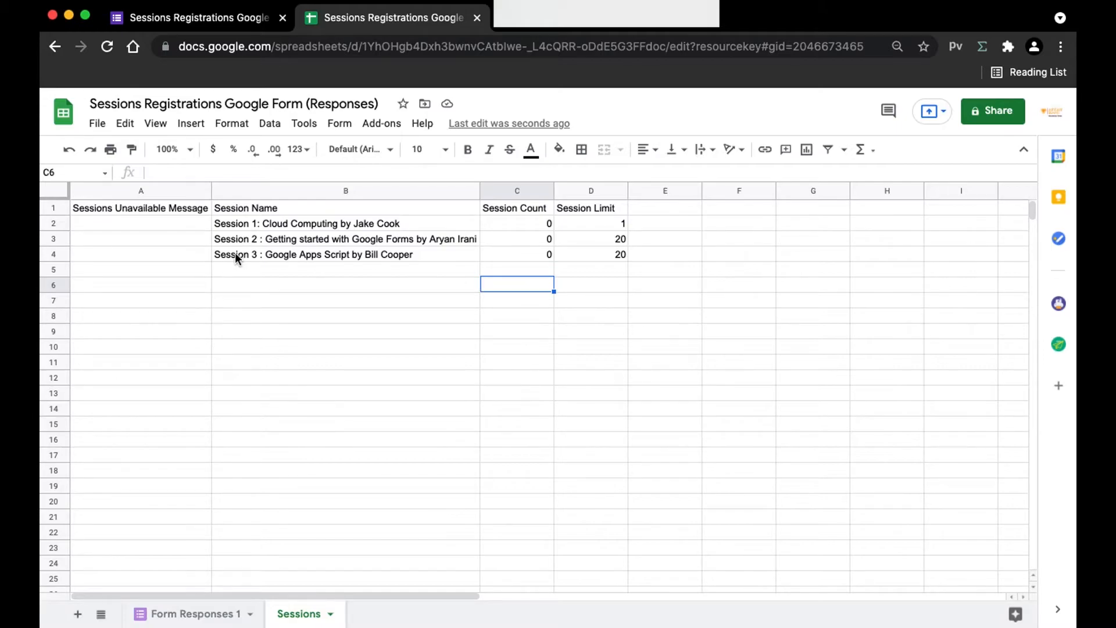
# Step: In A2 enter =IF(C2<D2,B2,"This Session is full please try again later")
pyautogui.click(177, 228)
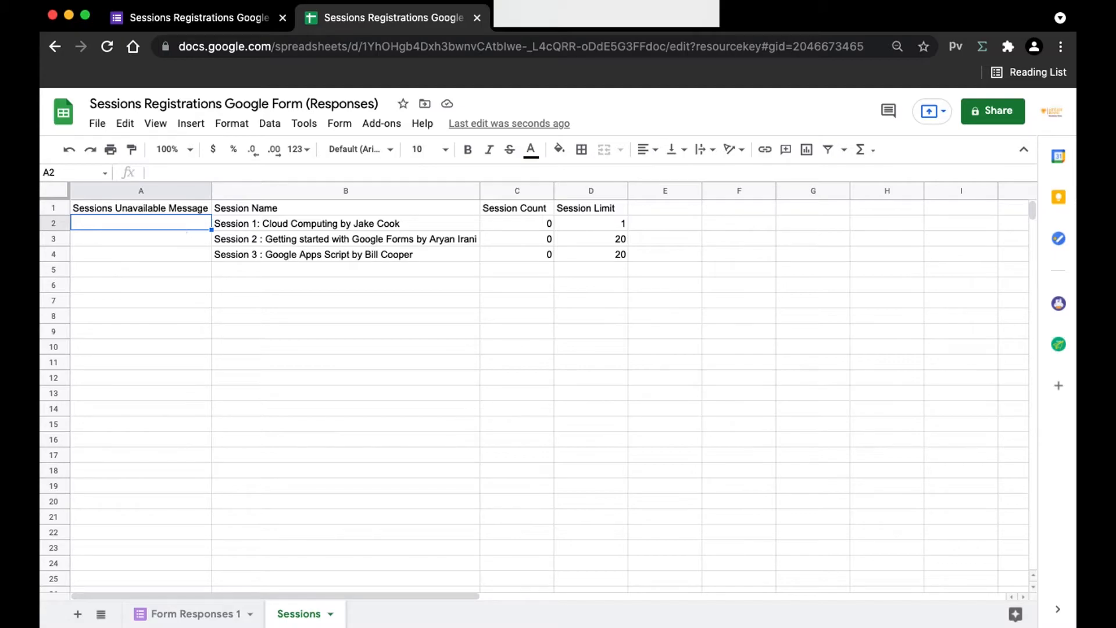
pyautogui.write('=IF(')
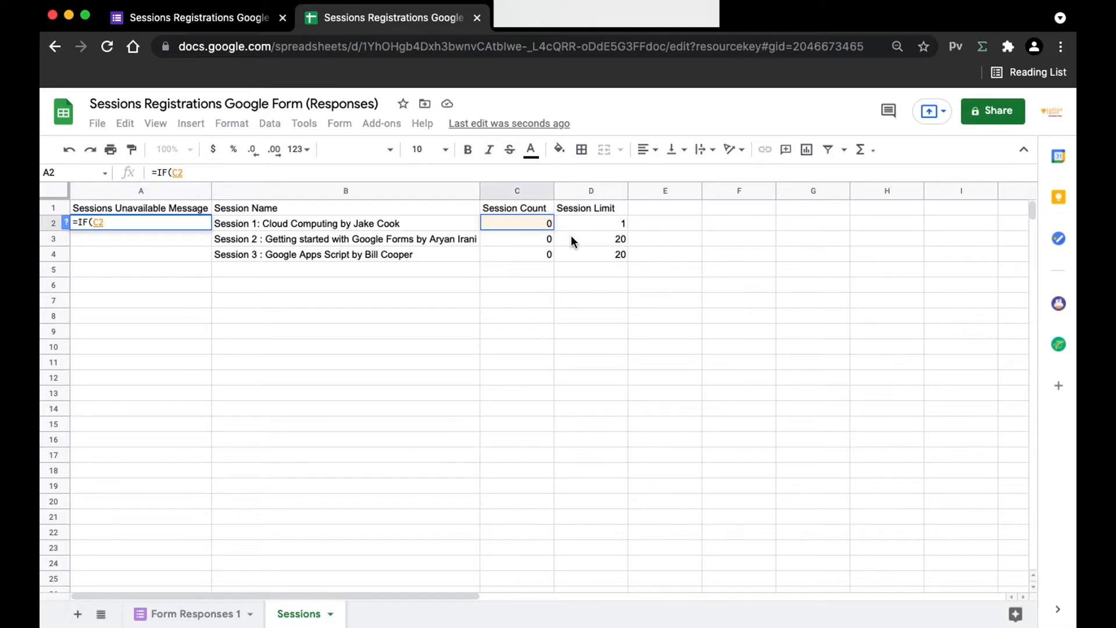
pyautogui.click(584, 228)
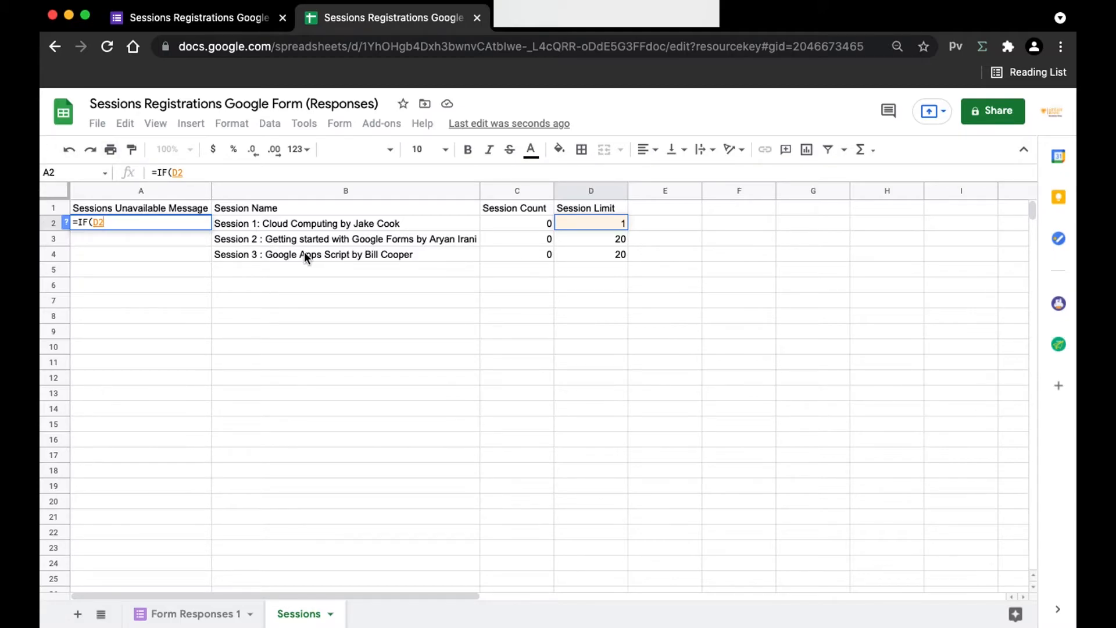
pyautogui.press('BackSpace')
pyautogui.press('BackSpace')
pyautogui.write('C')
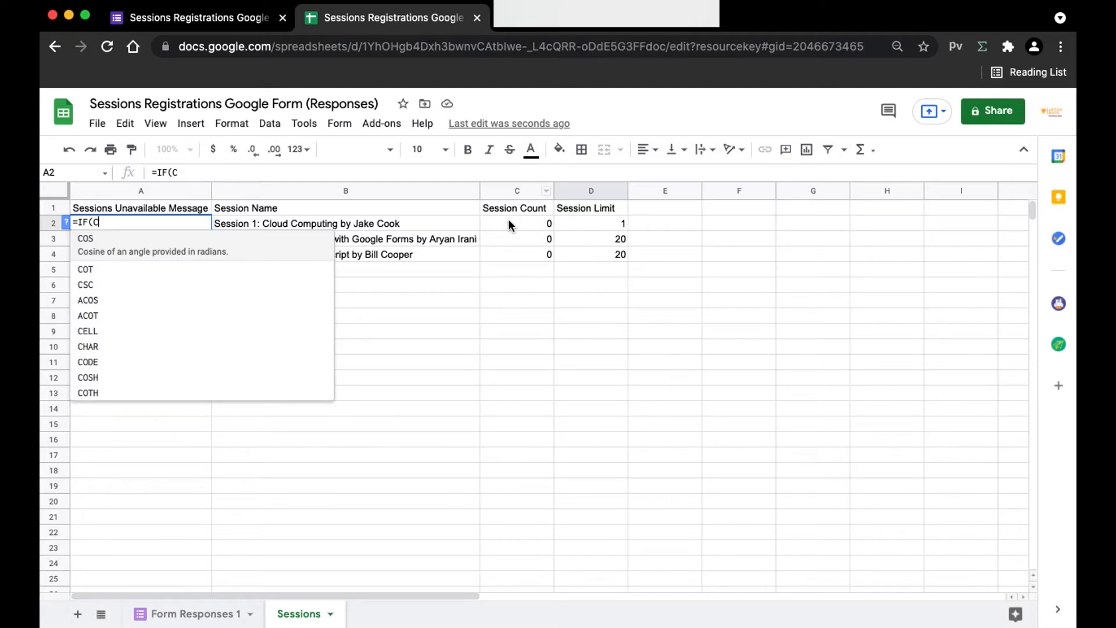
pyautogui.write('2')
pyautogui.press('BackSpace')
pyautogui.write('2')
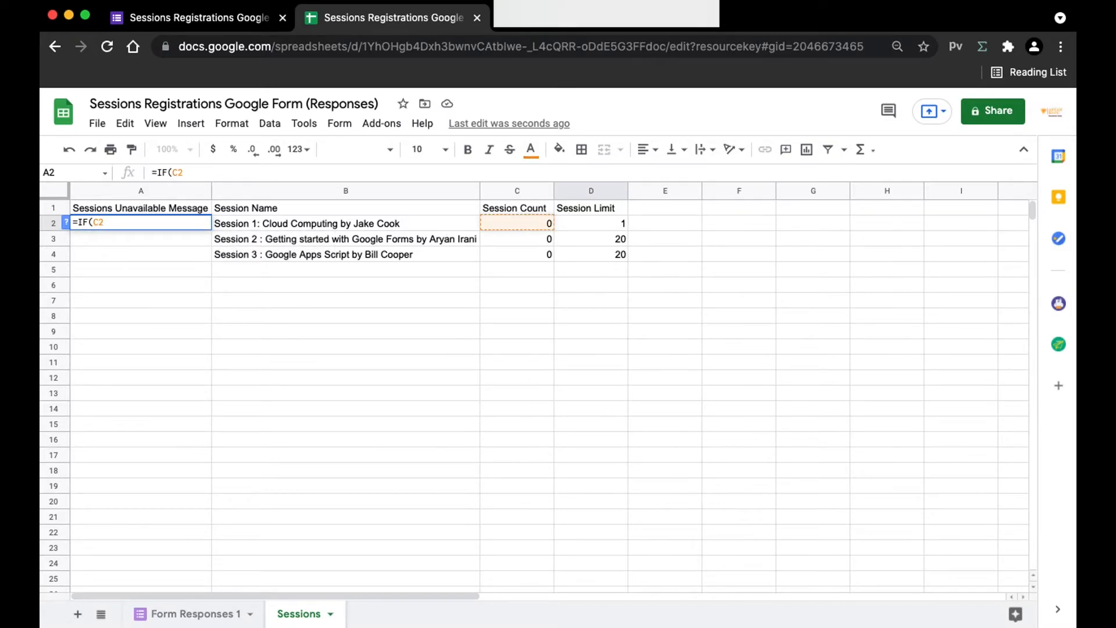
pyautogui.write('<D2')
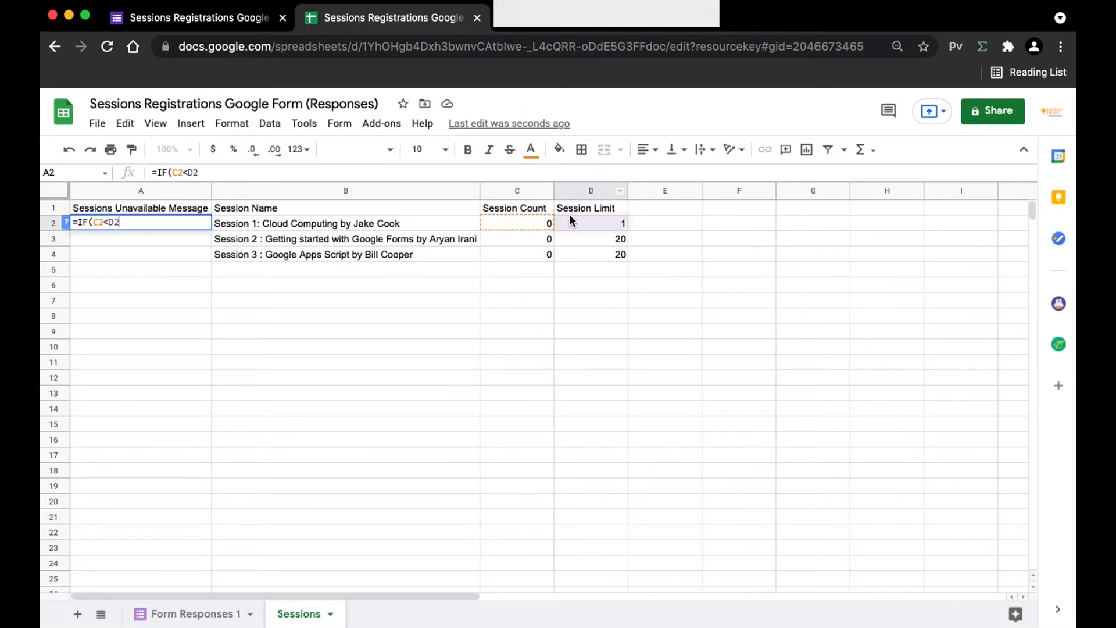
pyautogui.write(',B2')
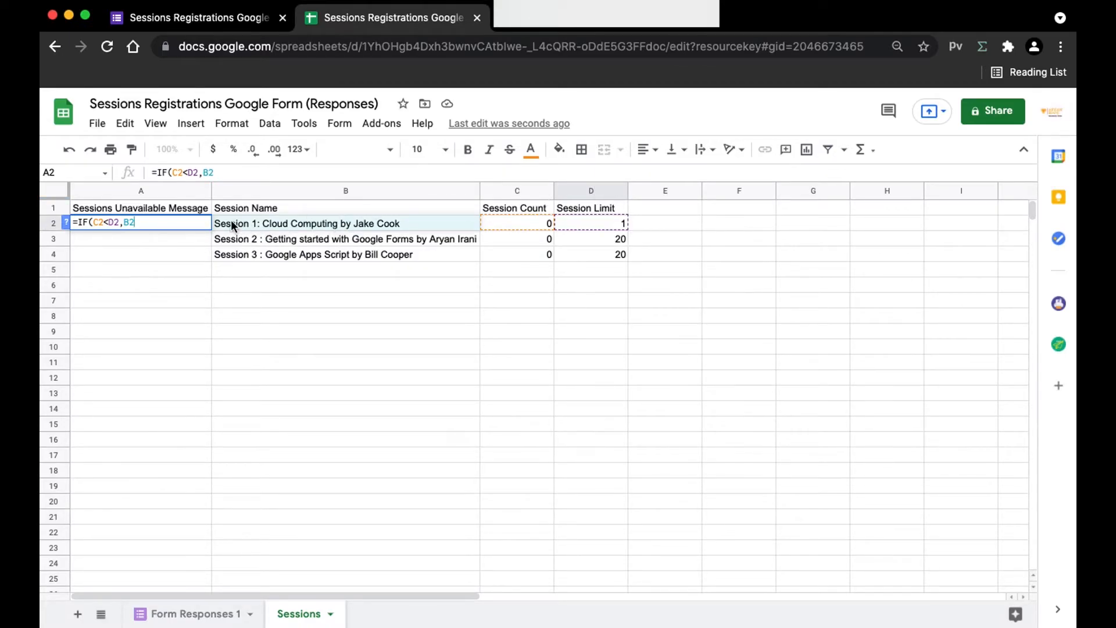
pyautogui.write(',"This Sessioni is f')
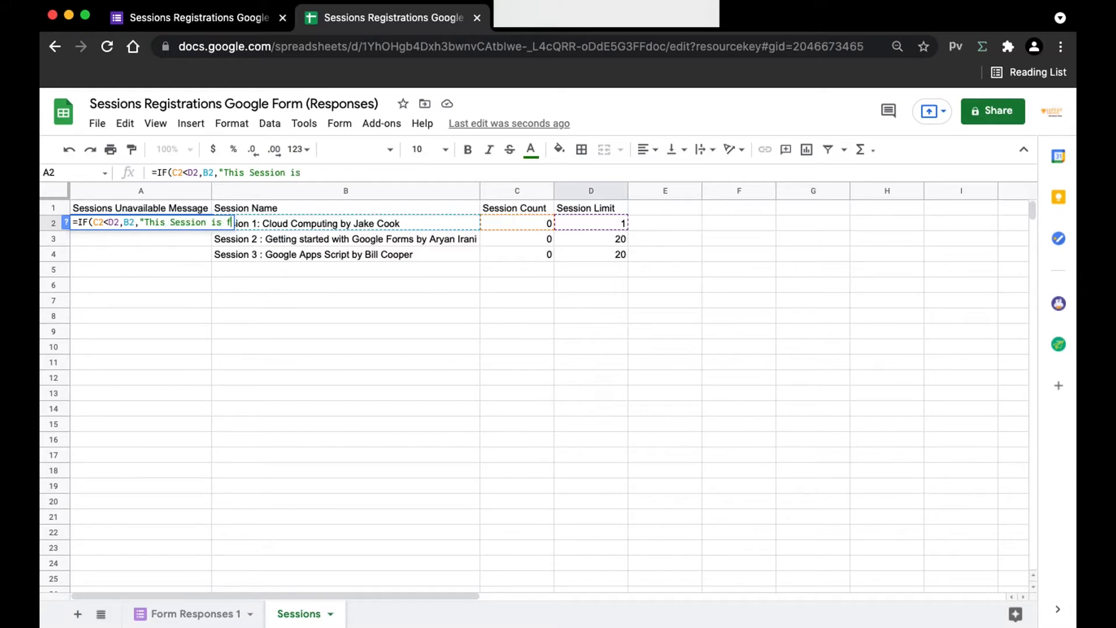
pyautogui.write('ull please ')
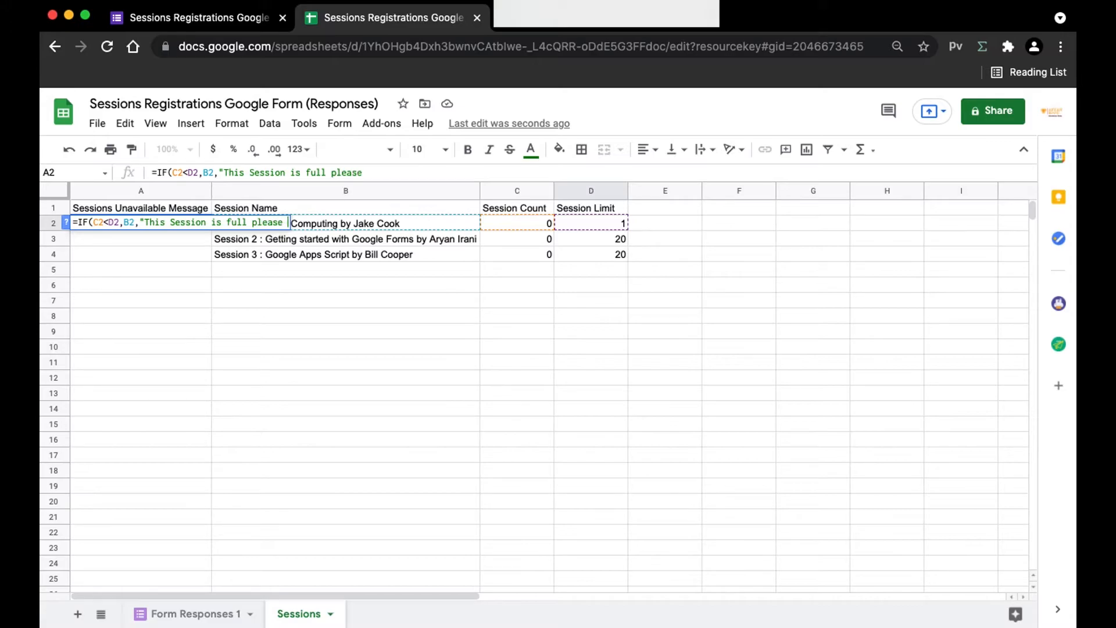
pyautogui.write('try again la')
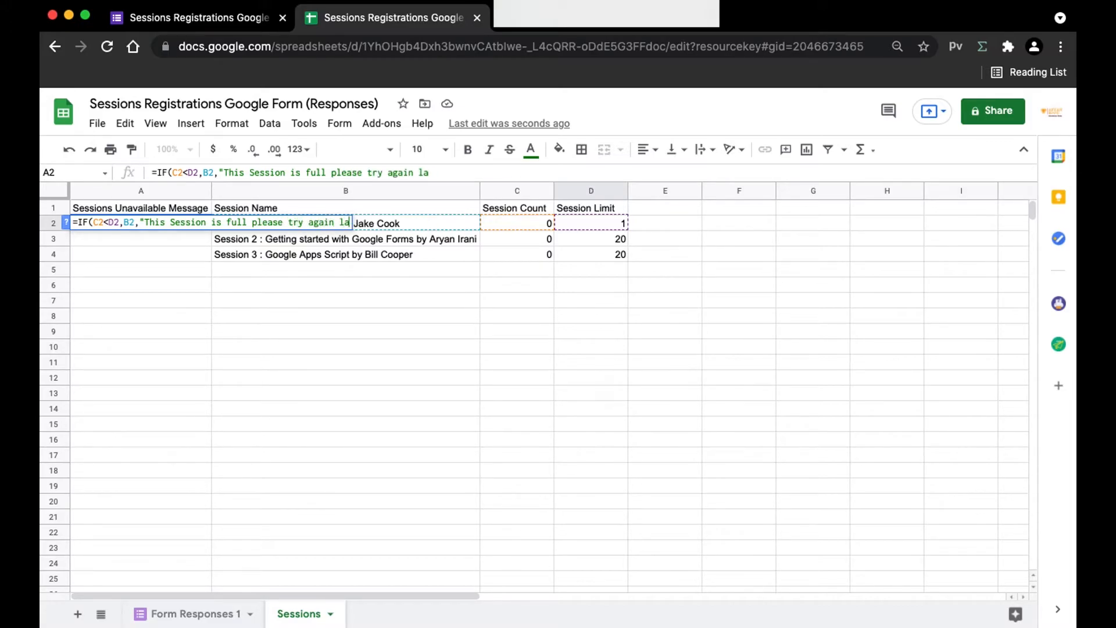
pyautogui.write('ter")')
pyautogui.press('Return')
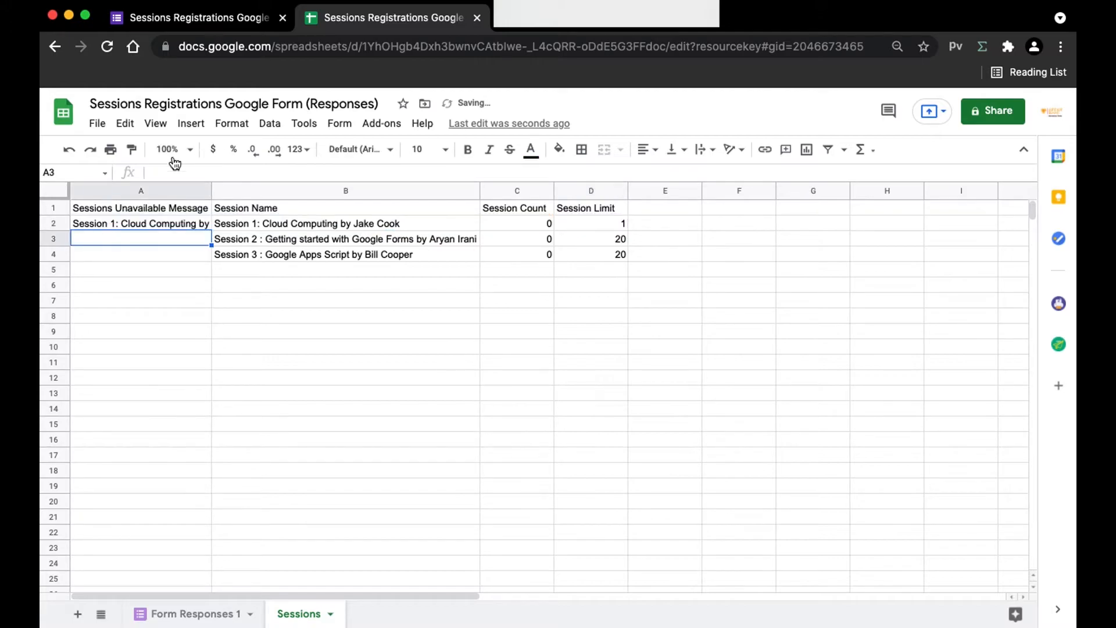
# Step: Auto-fit column A and copy the A2 formula down to A4
pyautogui.doubleClick(202, 200)
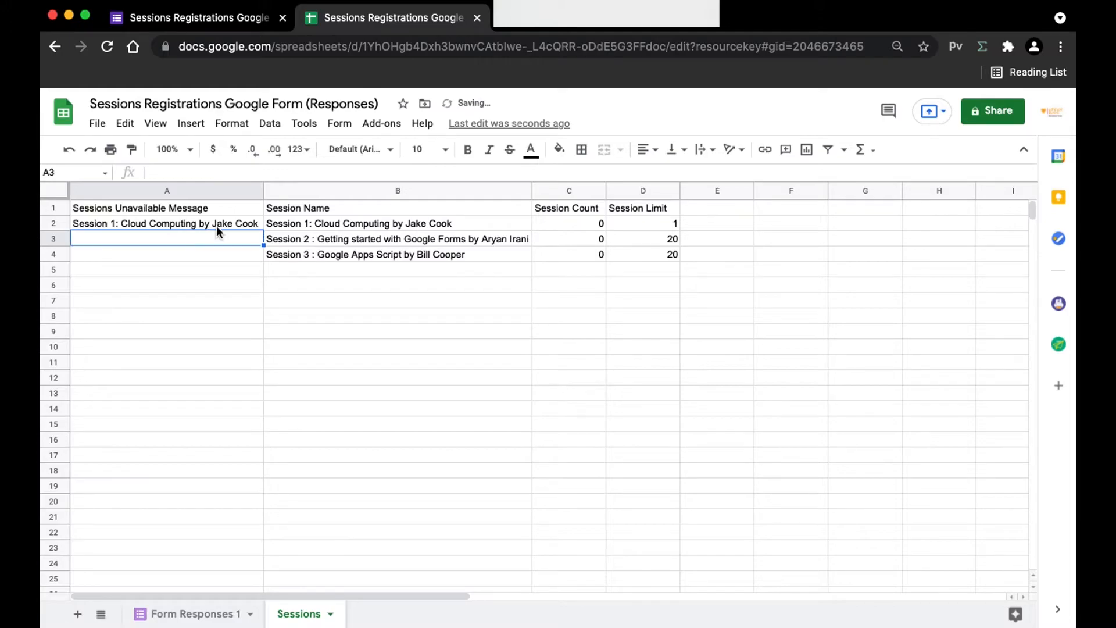
pyautogui.moveTo(566, 223); pyautogui.dragTo(681, 224)
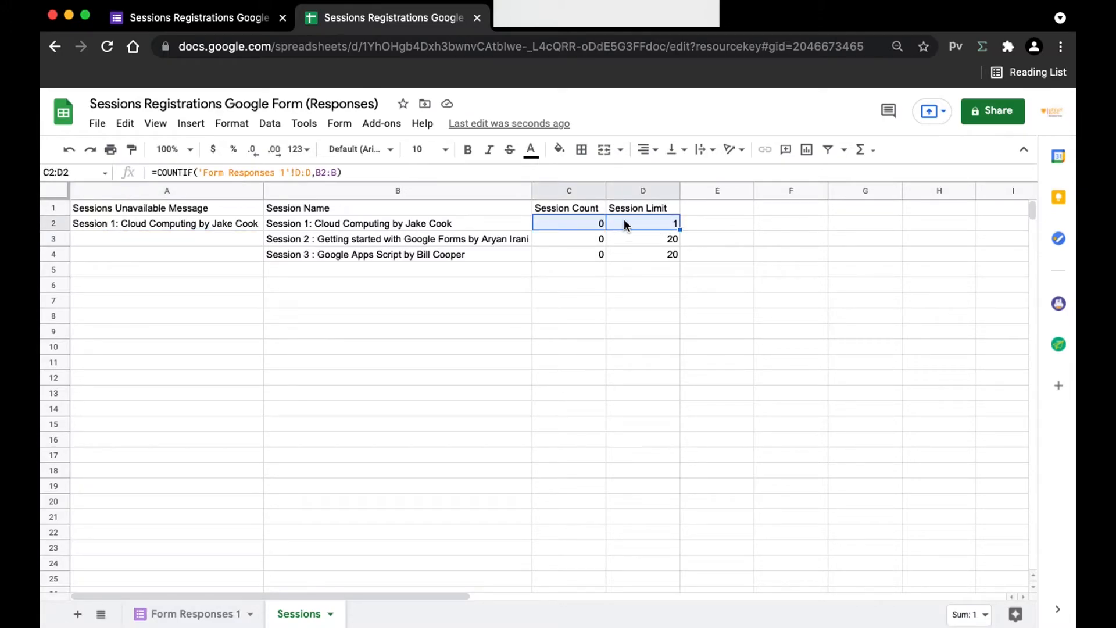
pyautogui.click(650, 225)
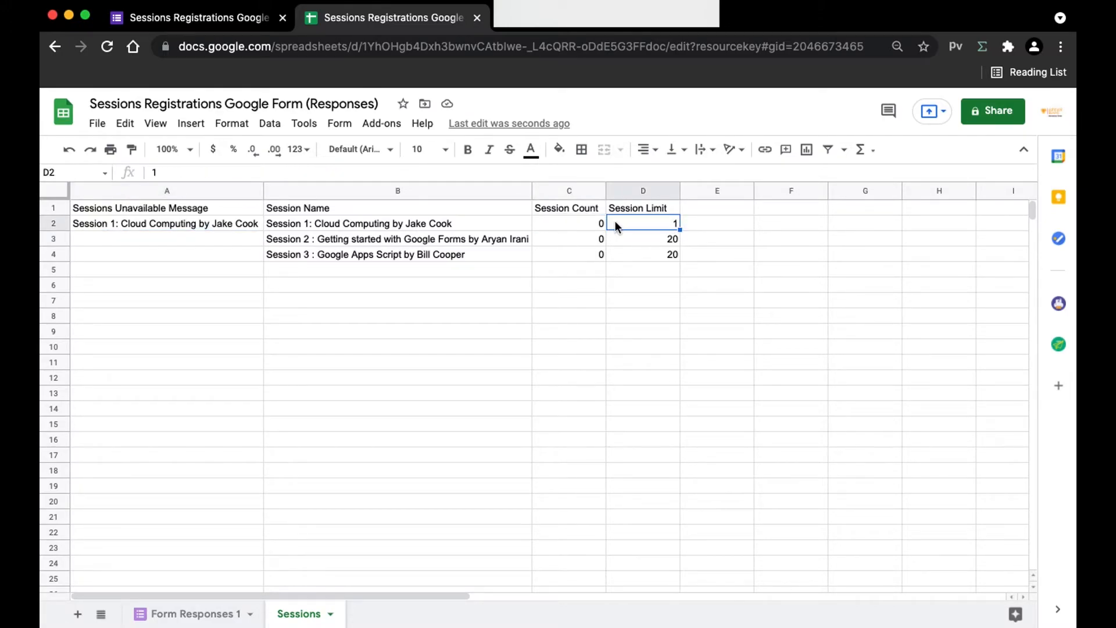
pyautogui.click(259, 221)
pyautogui.doubleClick(259, 221)
pyautogui.click(416, 328)
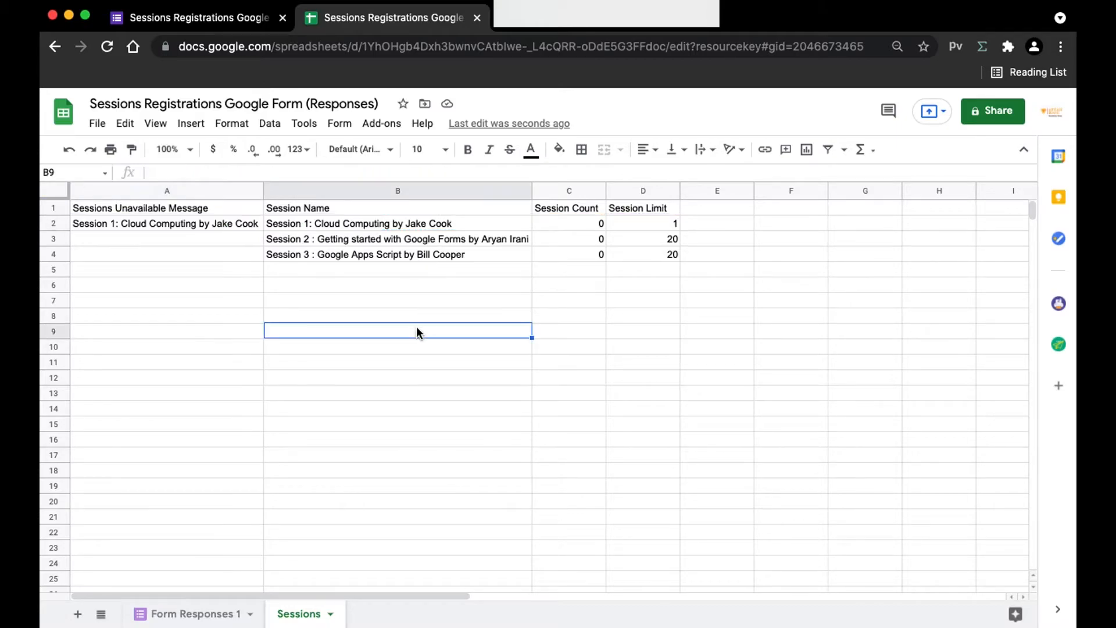
pyautogui.click(259, 229)
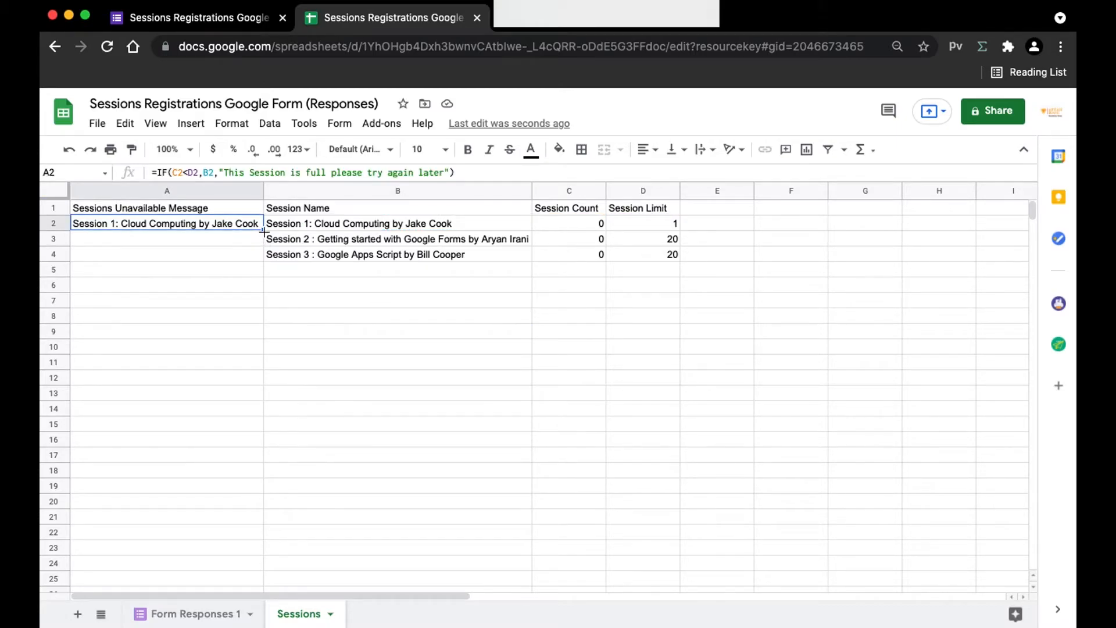
pyautogui.moveTo(263, 229); pyautogui.dragTo(262, 256)
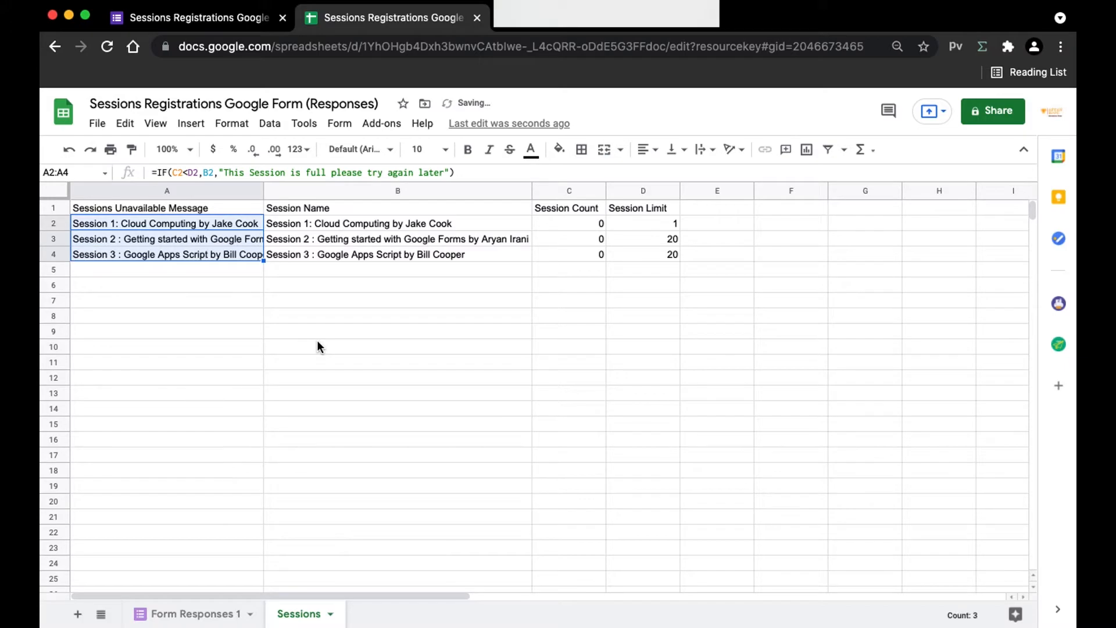
pyautogui.click(316, 344)
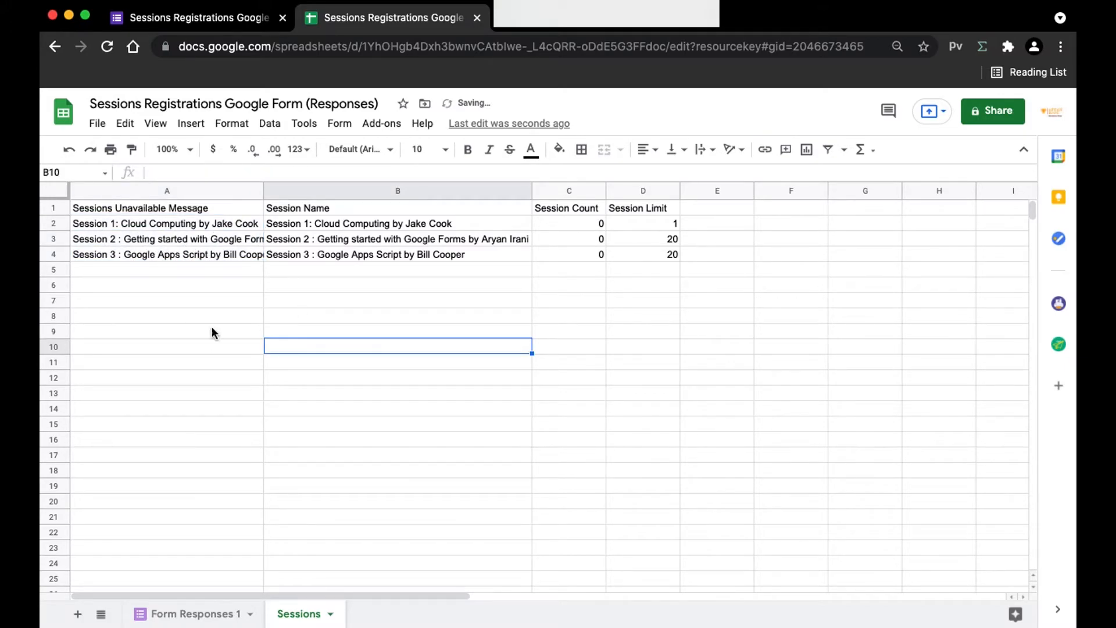
pyautogui.click(197, 18)
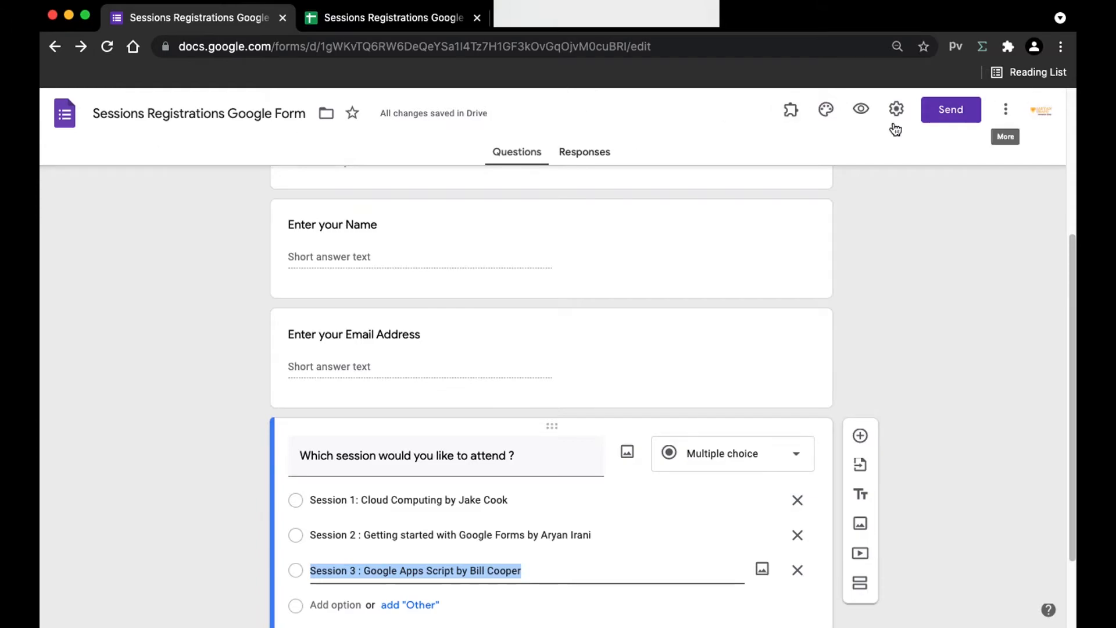
# Step: Find Form Ranger in the add-ons marketplace, install it, and authorize it with the signed-in account
pyautogui.click(1007, 121)
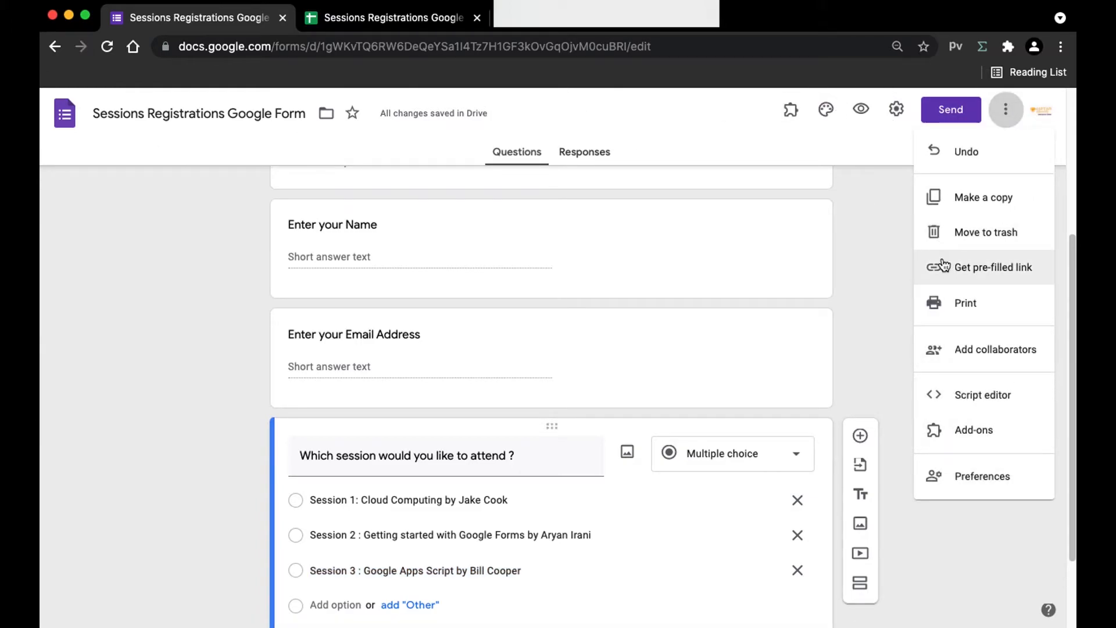
pyautogui.click(964, 431)
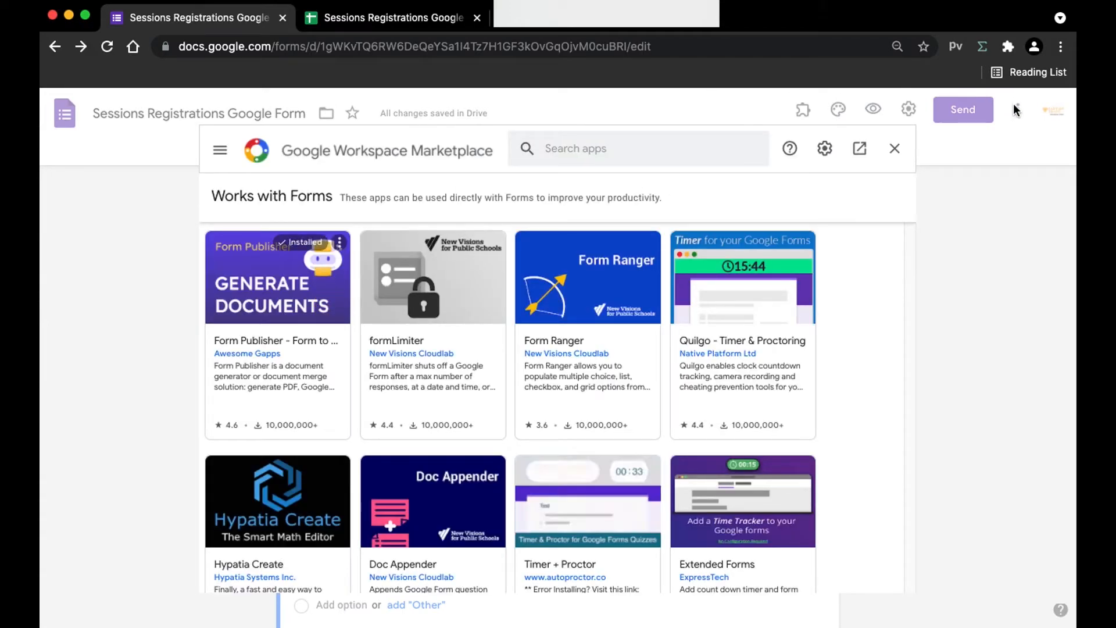
pyautogui.click(678, 157)
pyautogui.write('Form Ranger')
pyautogui.press('Return')
pyautogui.click(290, 301)
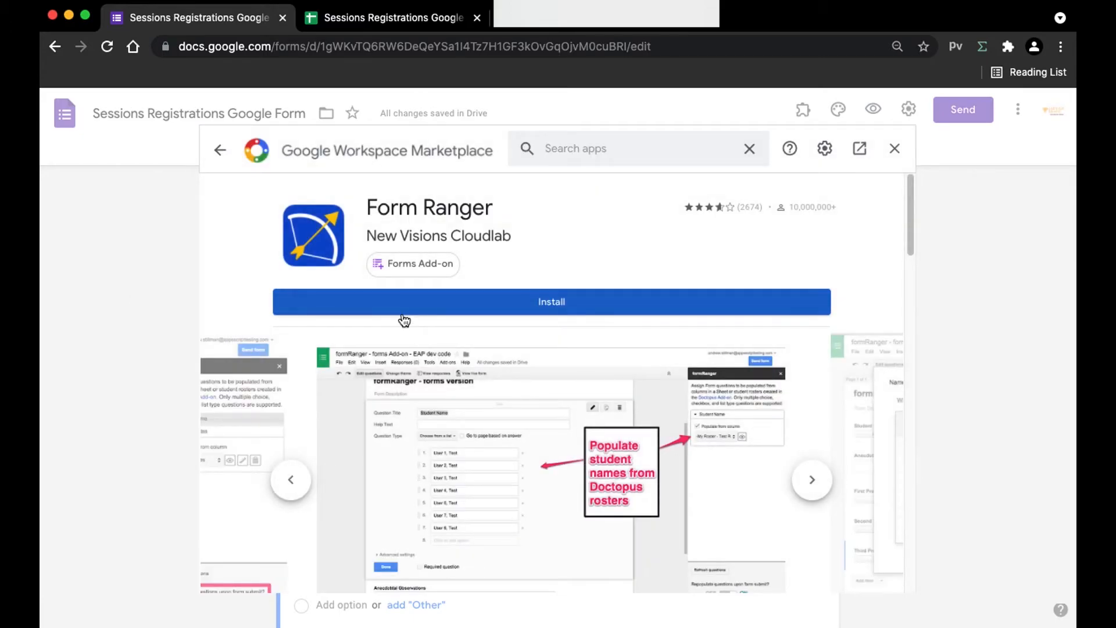
pyautogui.click(362, 314)
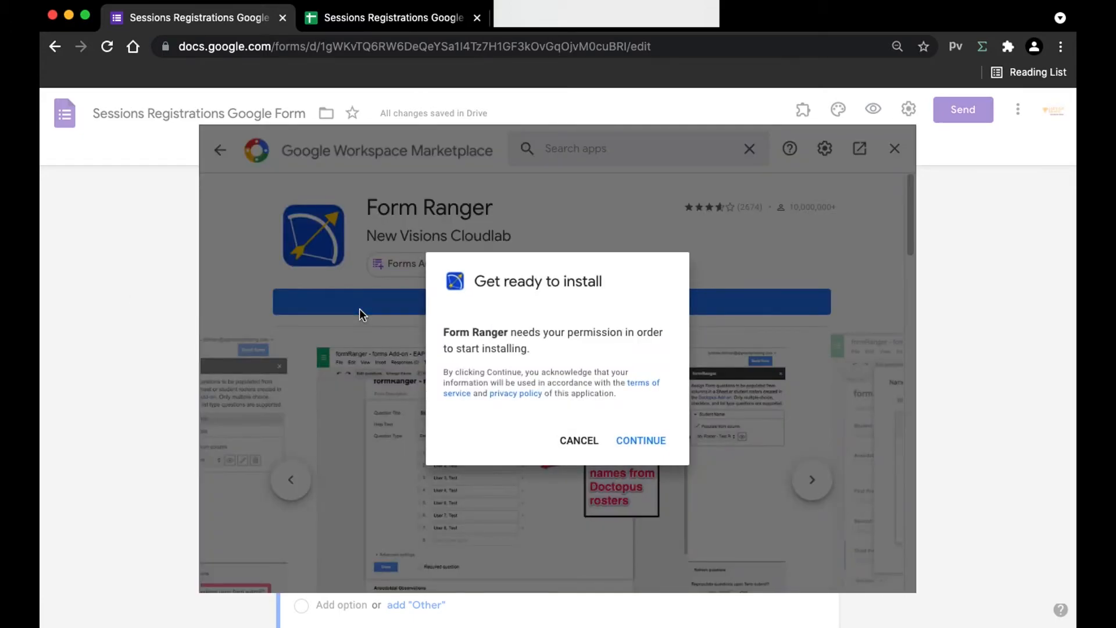
pyautogui.click(644, 435)
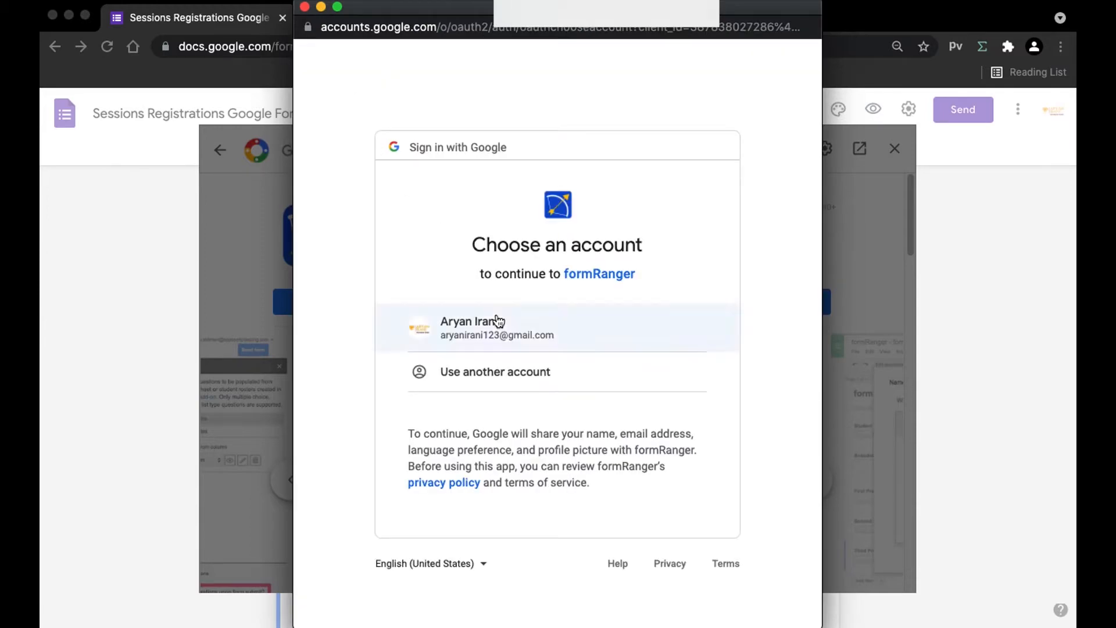
pyautogui.click(451, 329)
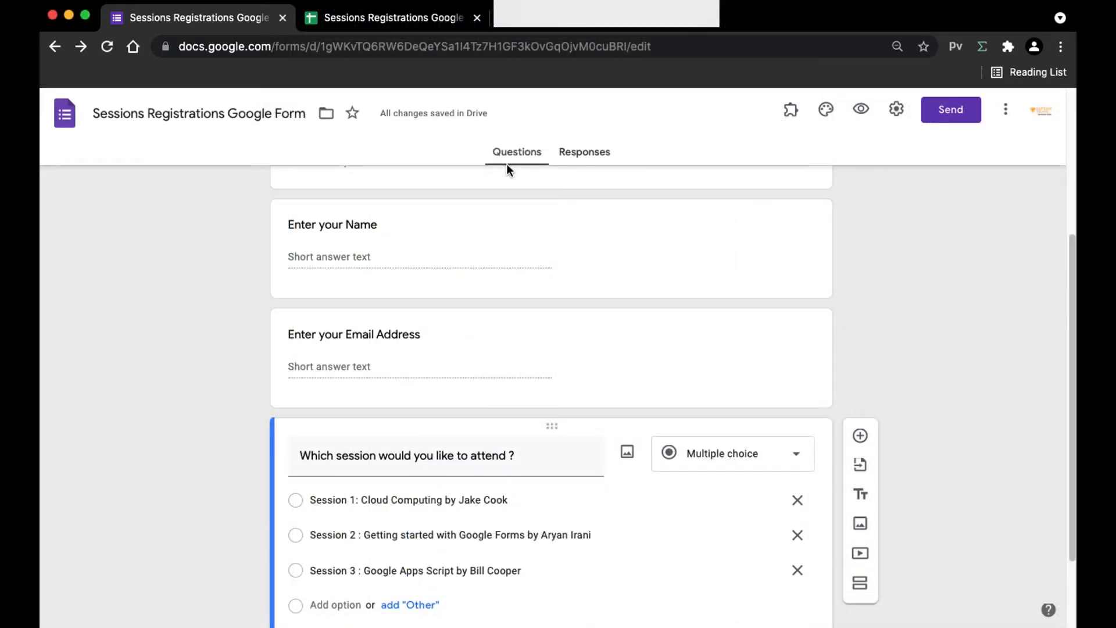
pyautogui.scroll(-1, 538, 159)
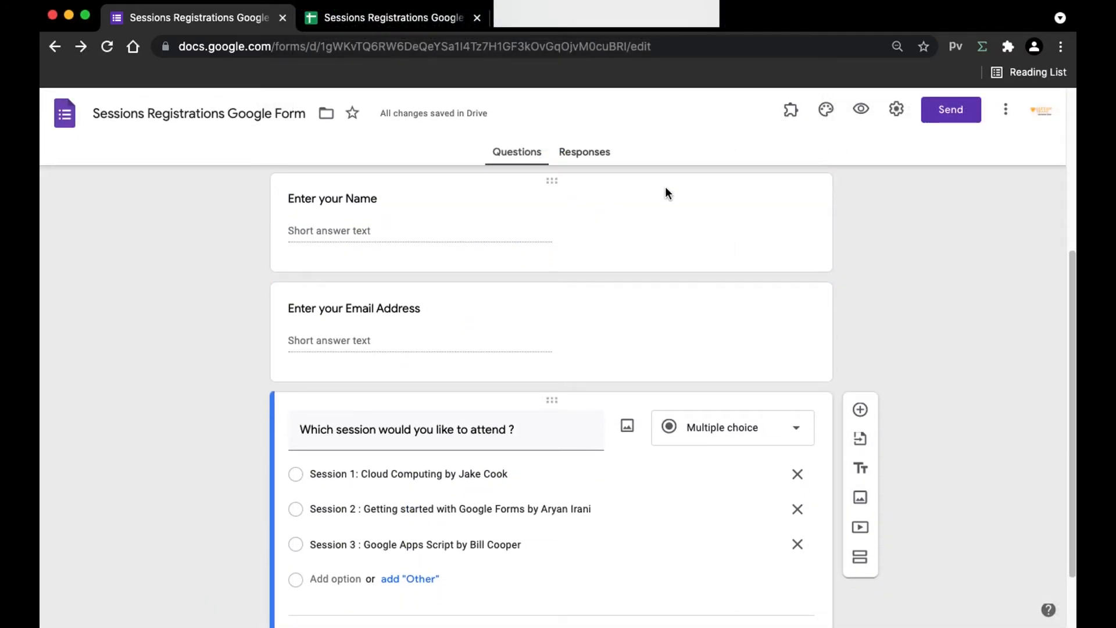
# Step: Launch Form Ranger, enable Populate from range for the session question, and start a new range
pyautogui.click(791, 110)
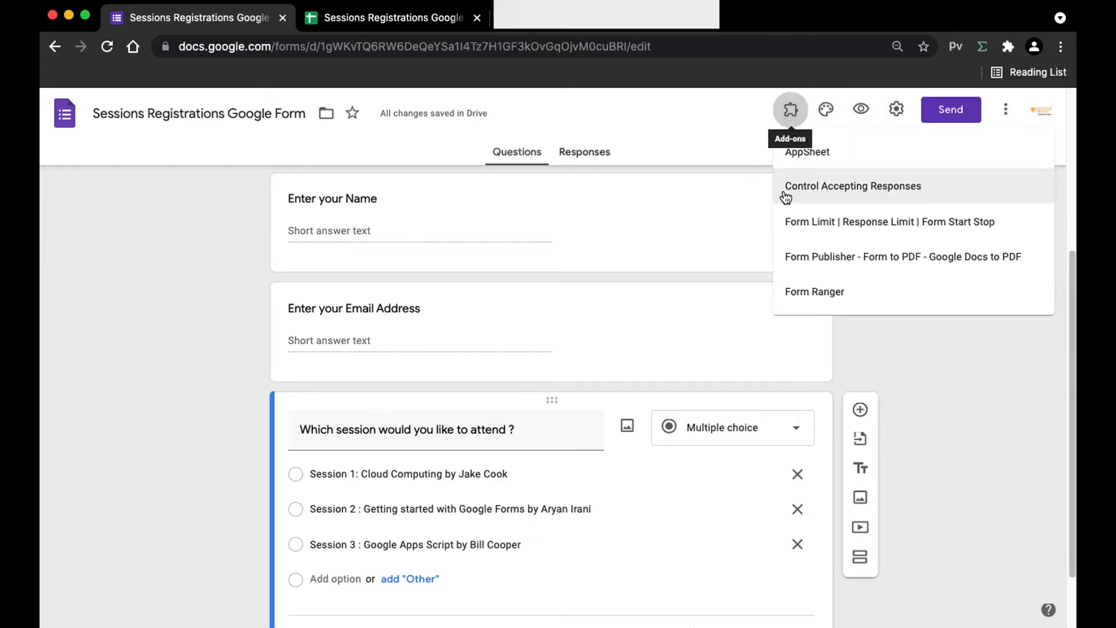
pyautogui.click(814, 292)
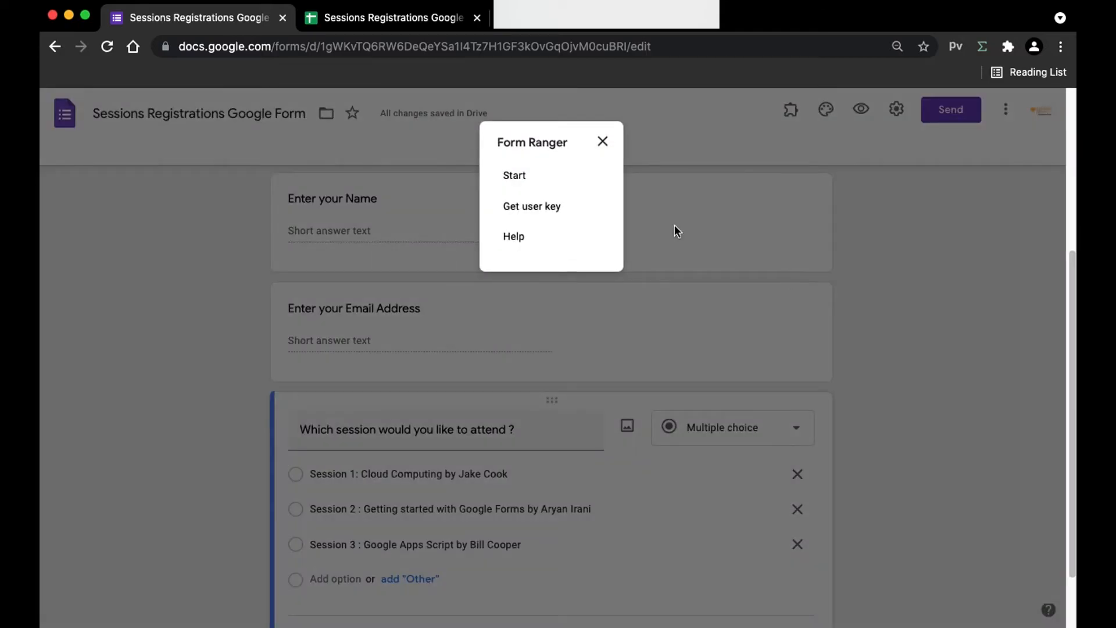
pyautogui.click(515, 176)
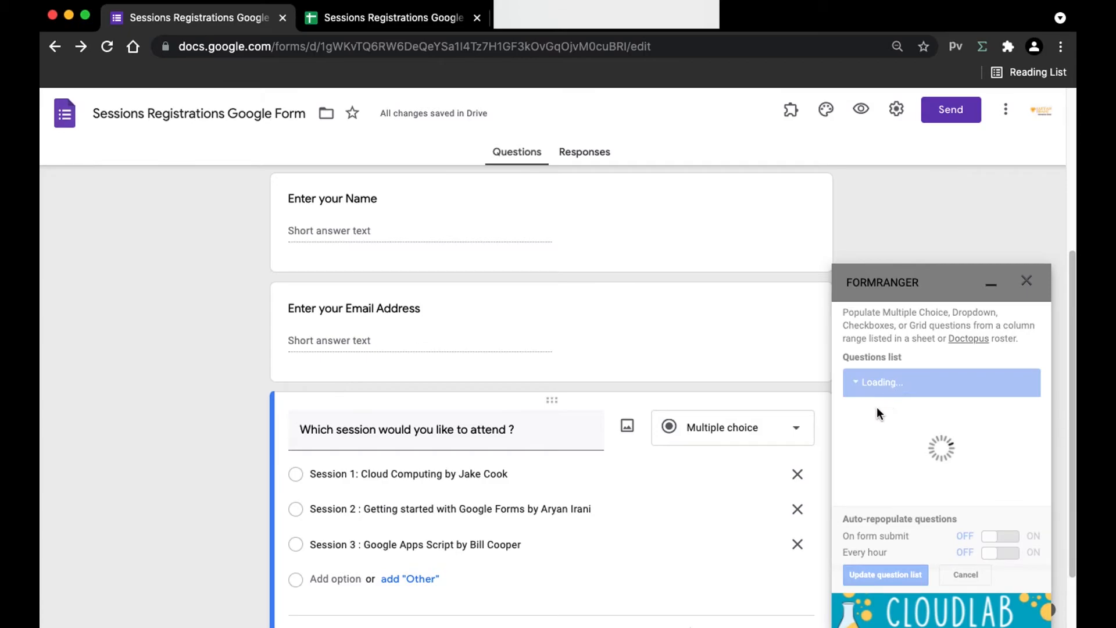
pyautogui.click(864, 392)
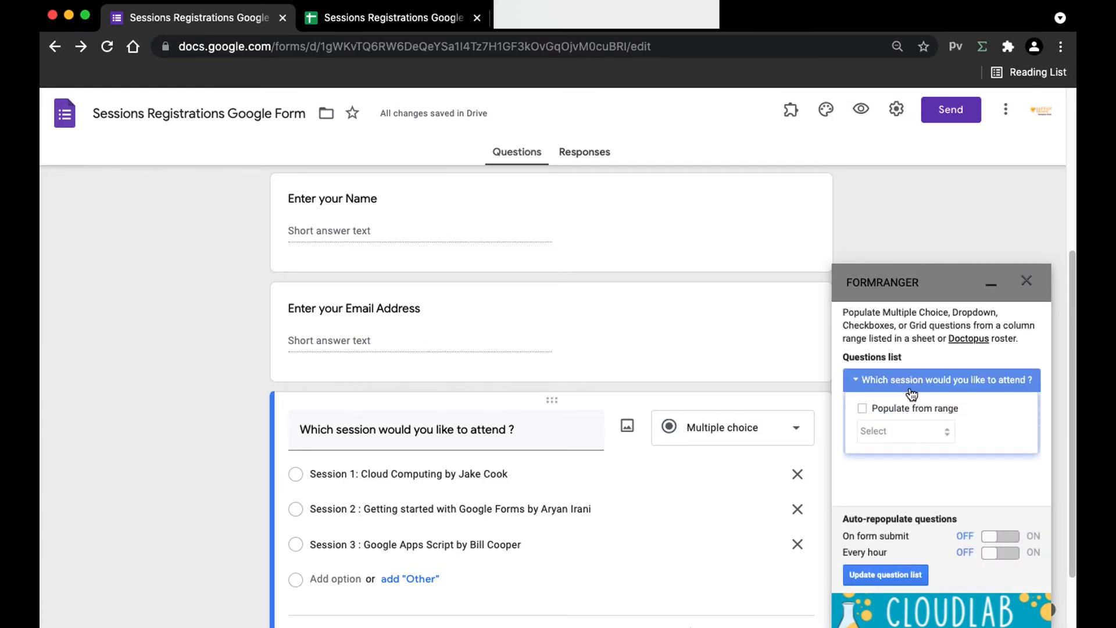
pyautogui.click(870, 410)
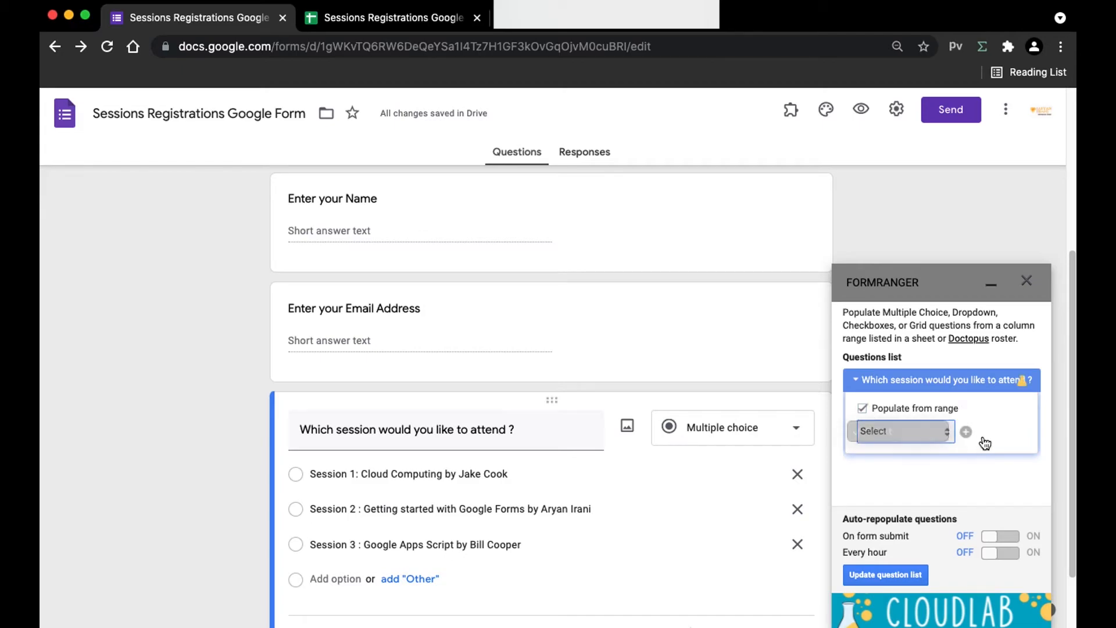
pyautogui.click(964, 434)
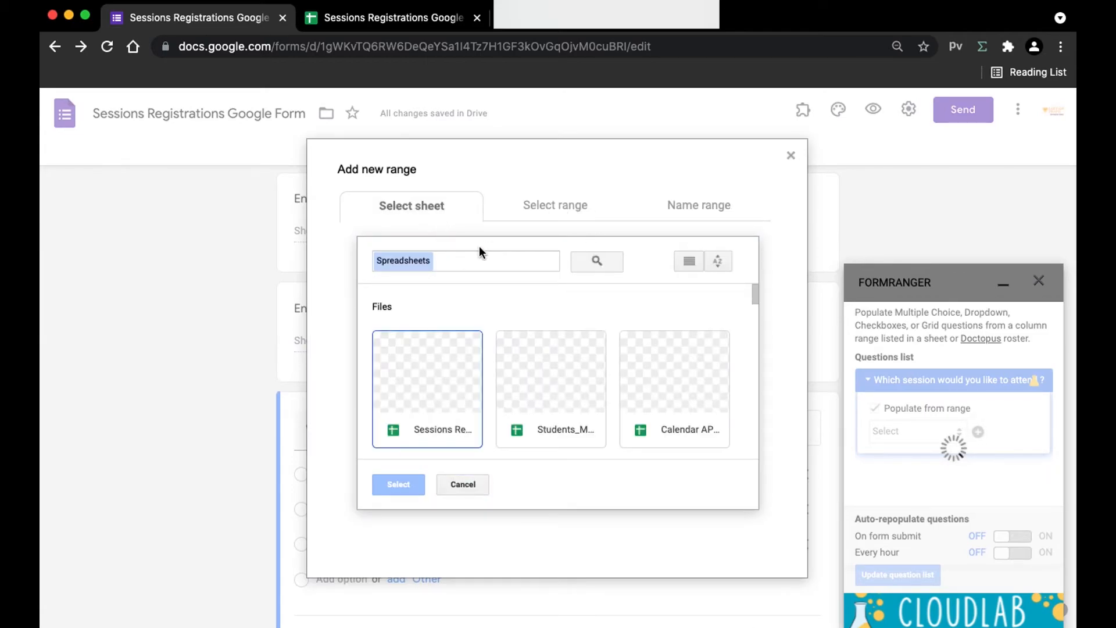
# Step: Choose the Sessions Registrations spreadsheet and its Sessions sheet as the range source
pyautogui.click(441, 417)
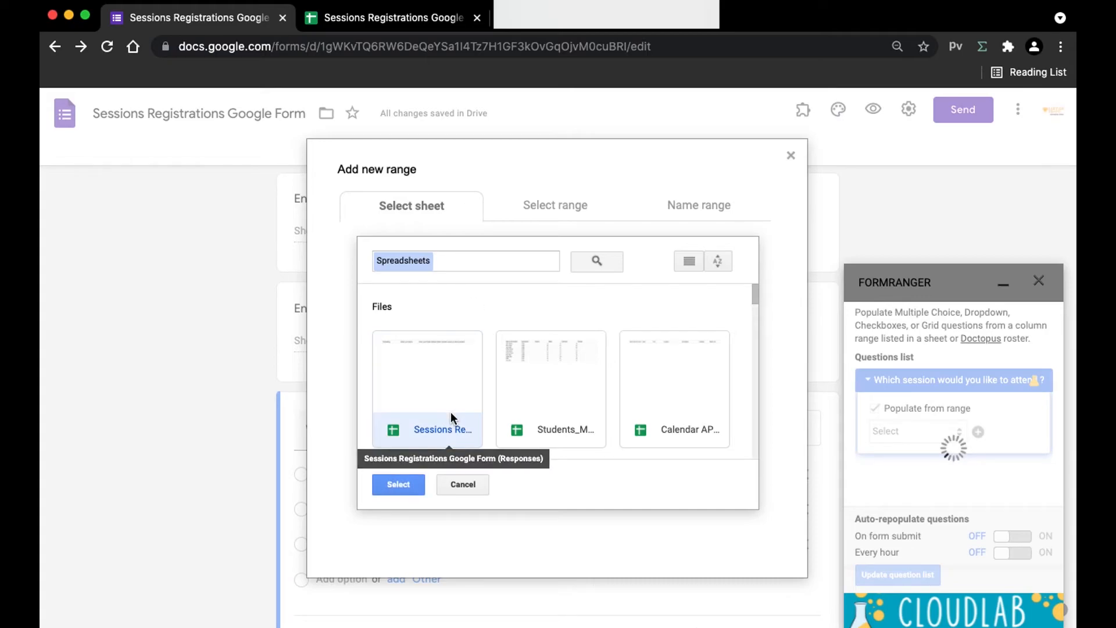
pyautogui.click(389, 487)
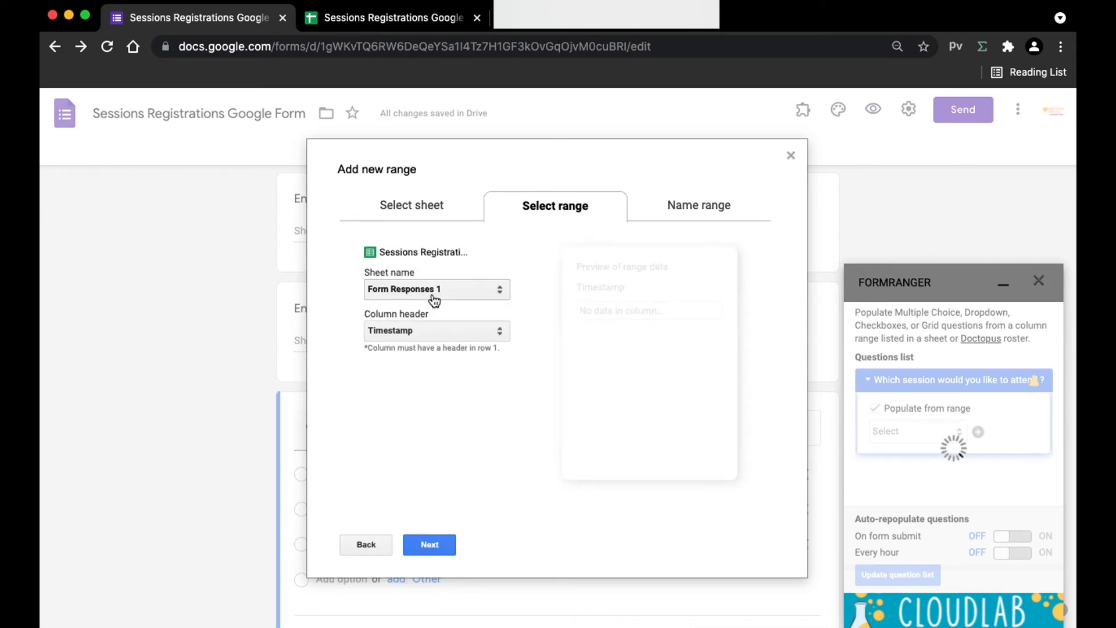
pyautogui.click(441, 296)
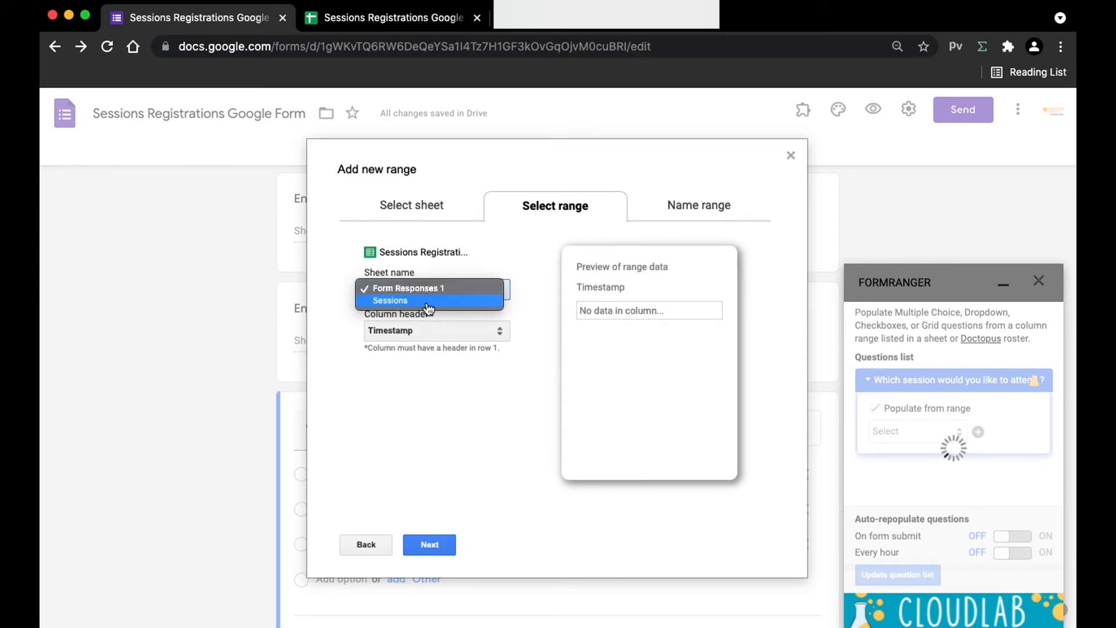
pyautogui.click(427, 301)
pyautogui.click(389, 16)
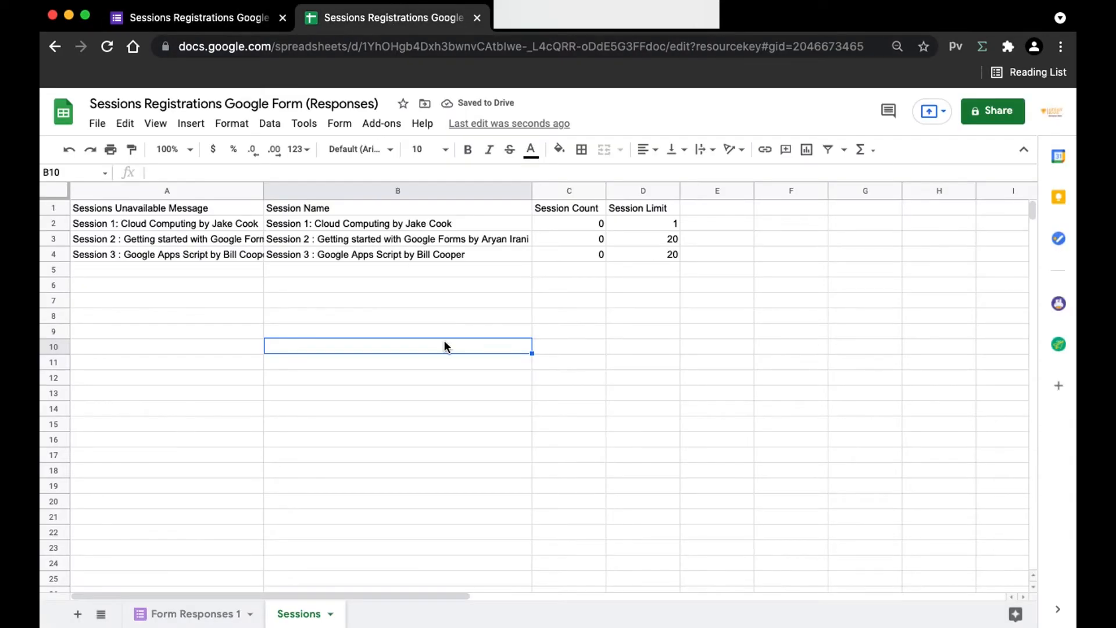
pyautogui.click(217, 18)
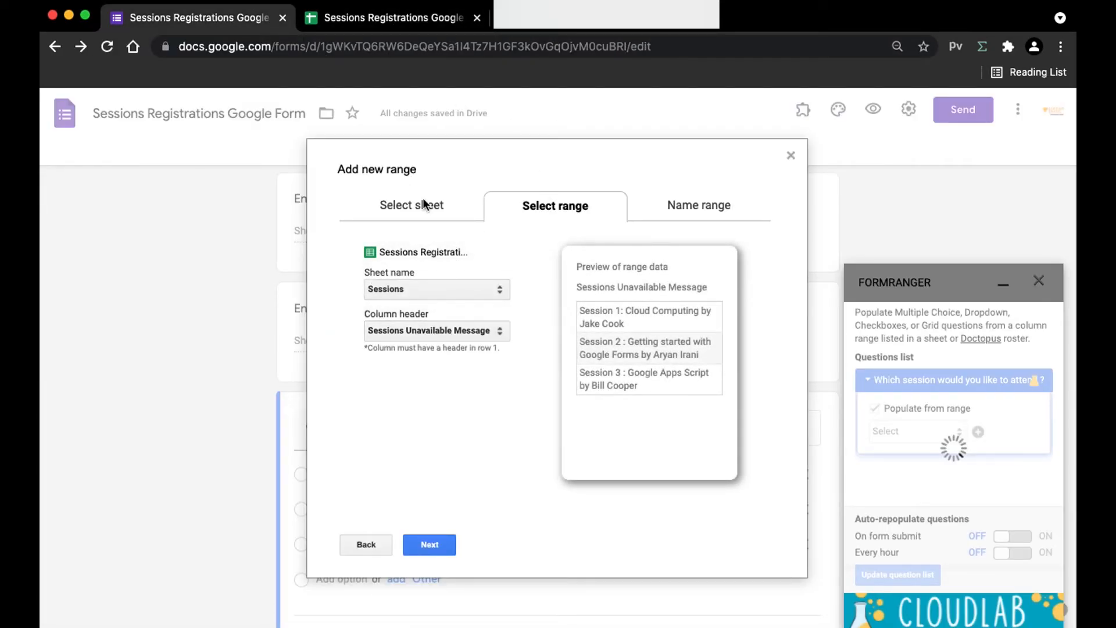
# Step: Check the Sessions sheet's message formulas in column A and the session counts and limits
pyautogui.click(436, 16)
pyautogui.moveTo(204, 228); pyautogui.dragTo(206, 268)
pyautogui.moveTo(567, 224); pyautogui.dragTo(644, 254)
pyautogui.click(135, 226)
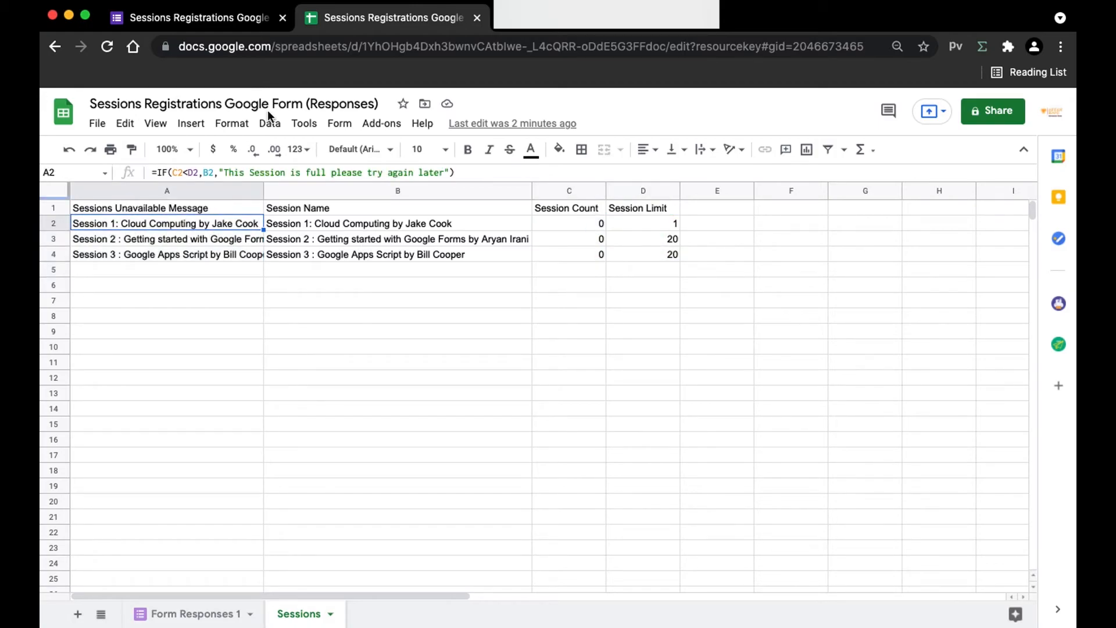
pyautogui.click(226, 23)
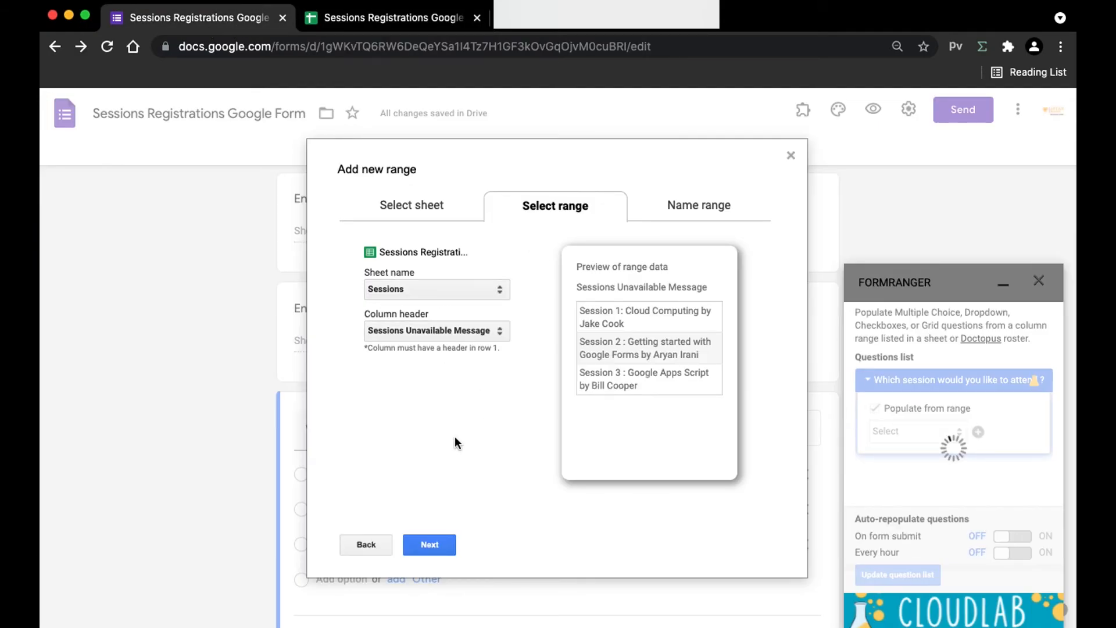
# Step: Name the range 'Sessions' and save it to populate the session question
pyautogui.click(430, 544)
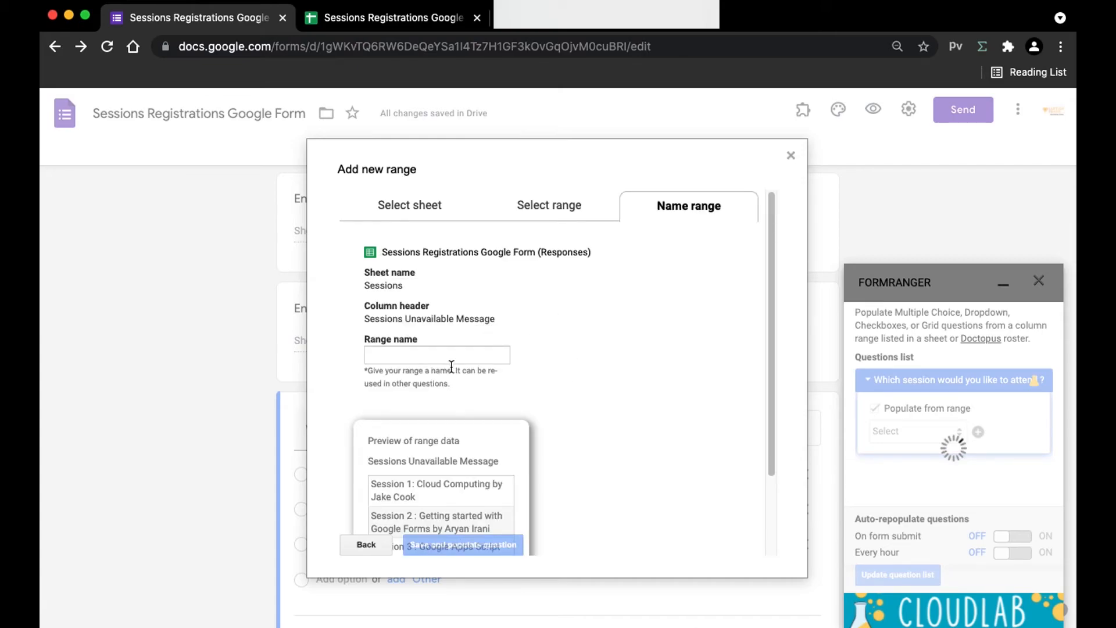
pyautogui.click(415, 353)
pyautogui.write('Sessions')
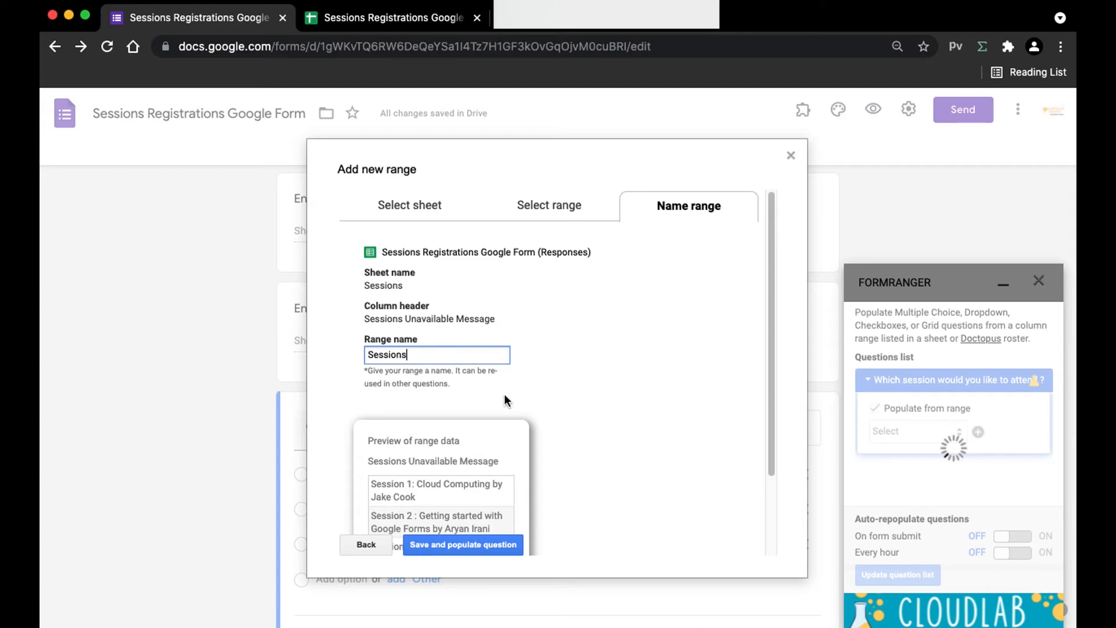
pyautogui.click(453, 549)
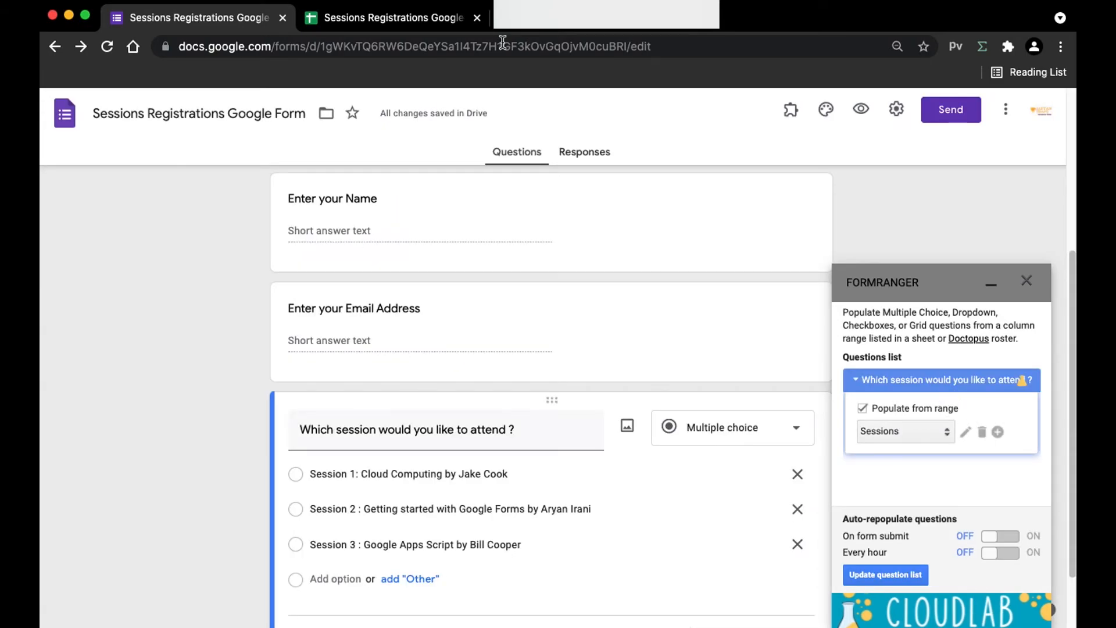
pyautogui.click(423, 26)
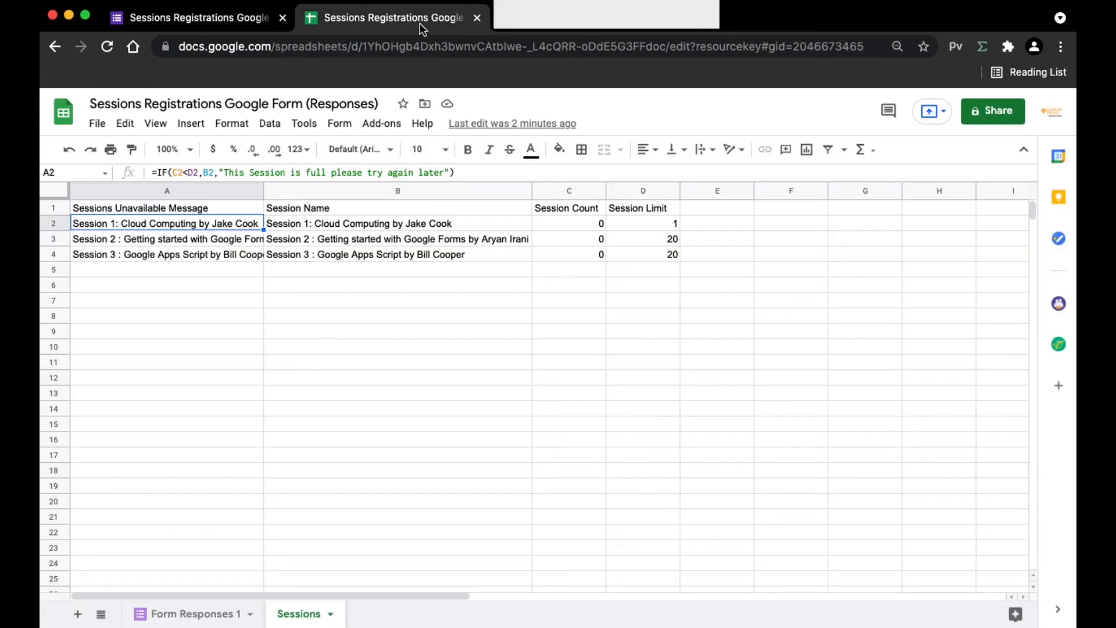
pyautogui.click(176, 28)
# Step: Enable repopulating on form submit, update the session question list now, and minimize FormRanger
pyautogui.click(1016, 537)
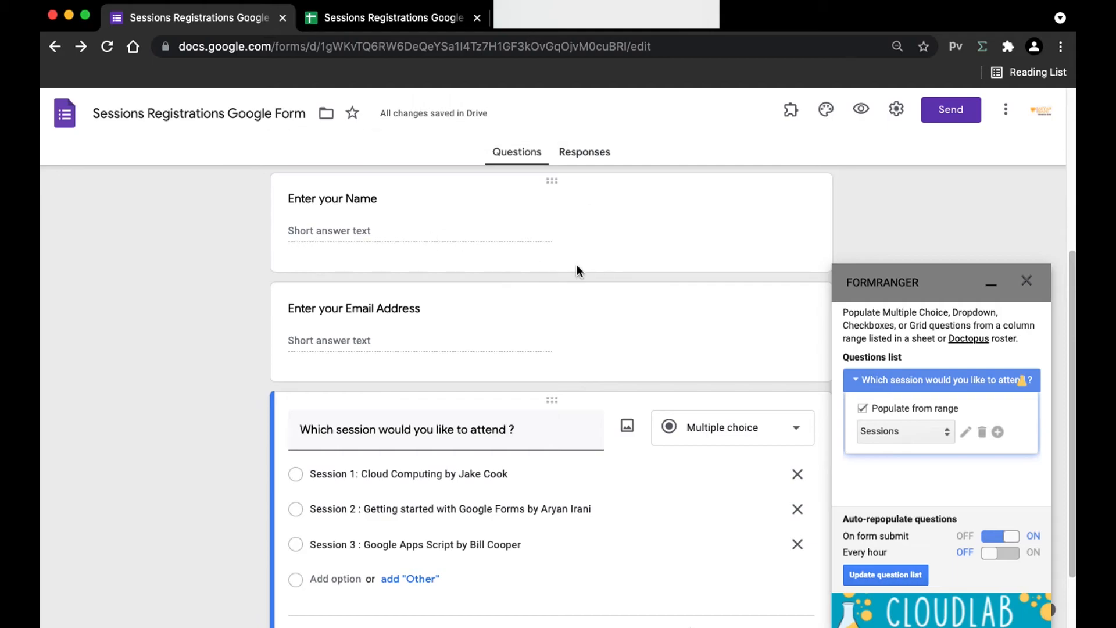
pyautogui.scroll(1, 511, 239)
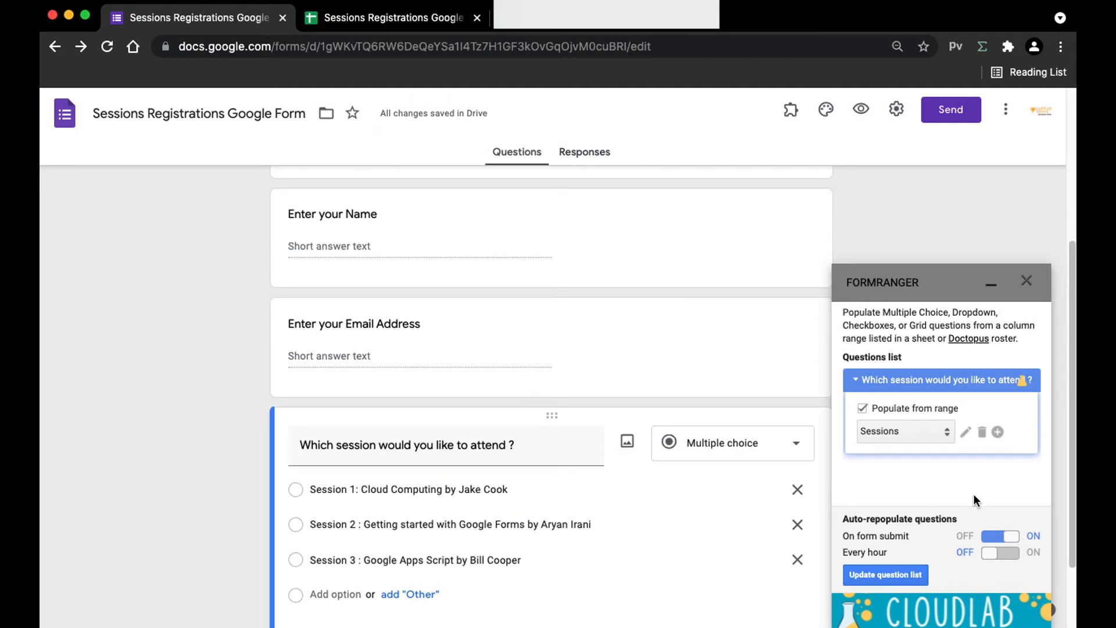
pyautogui.click(894, 575)
pyautogui.click(991, 284)
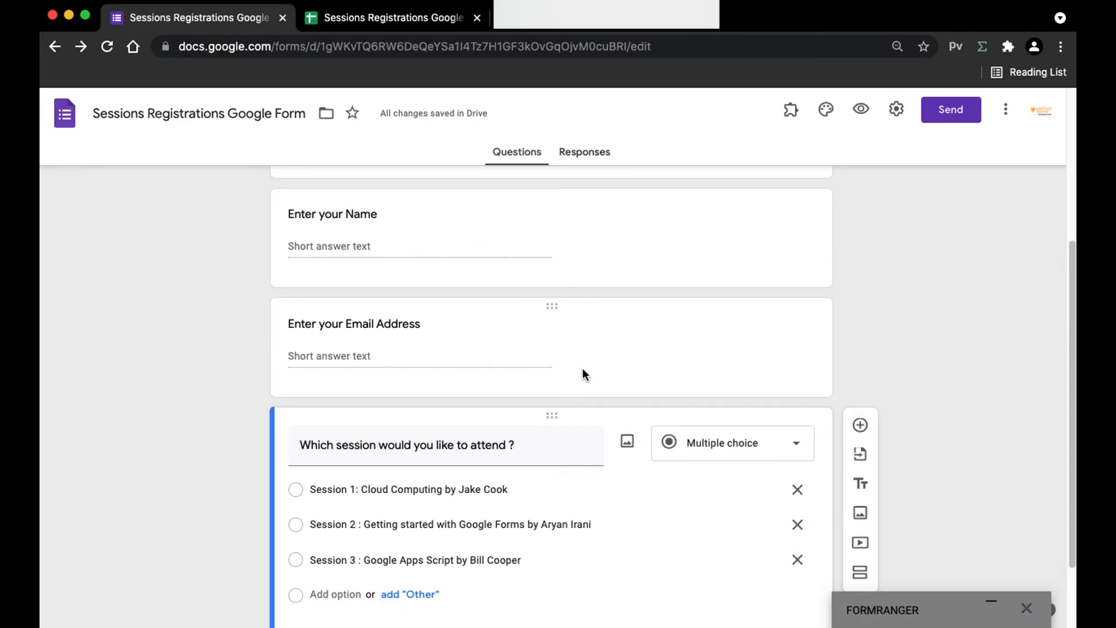
# Step: In the form preview, enter a test name and email, choose Session 1, and submit
pyautogui.click(854, 116)
pyautogui.click(407, 364)
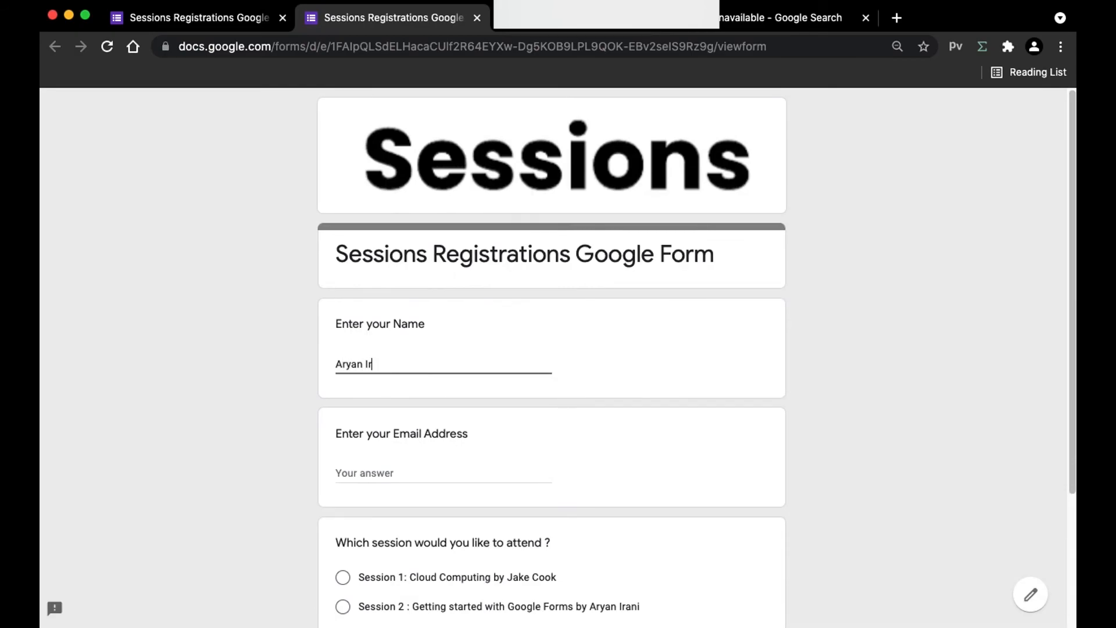
pyautogui.press('Tab')
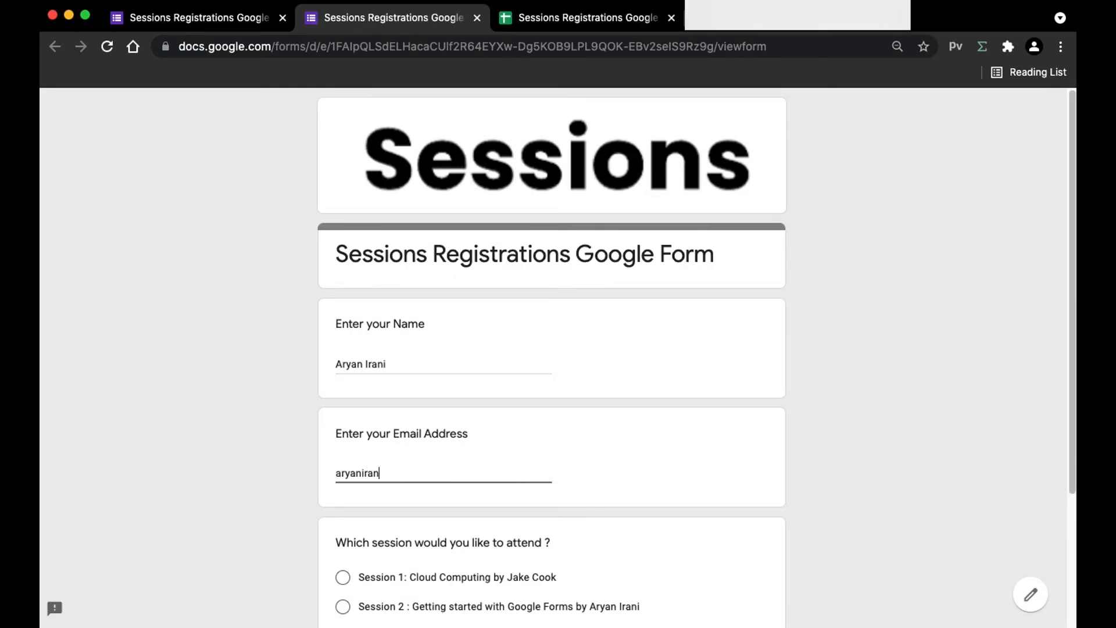
pyautogui.press('Tab')
pyautogui.scroll(-3, 672, 348)
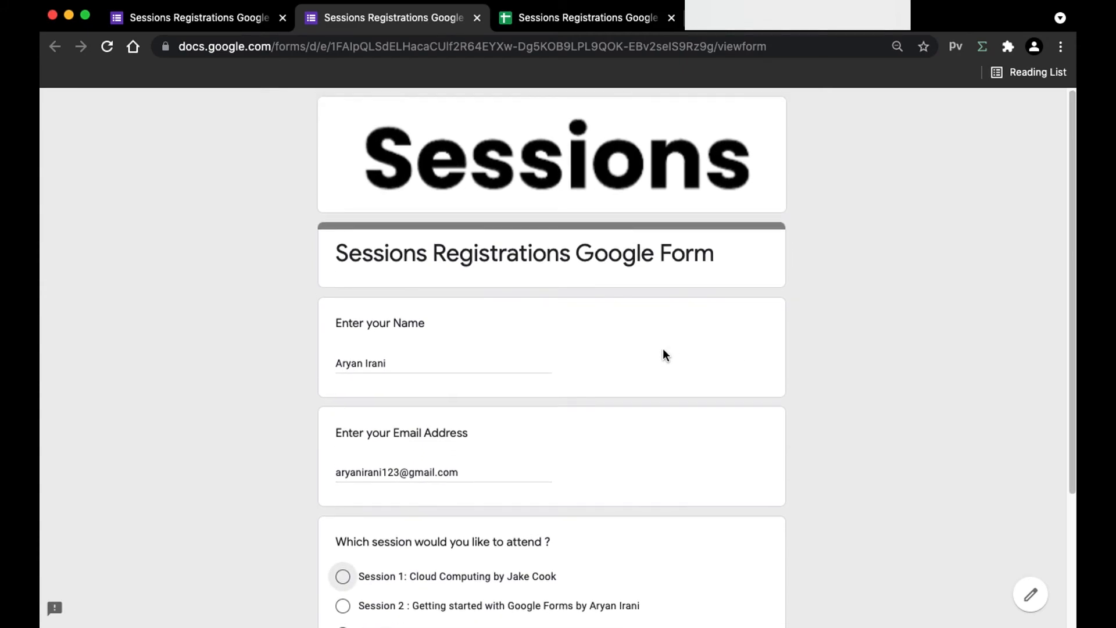
pyautogui.click(351, 407)
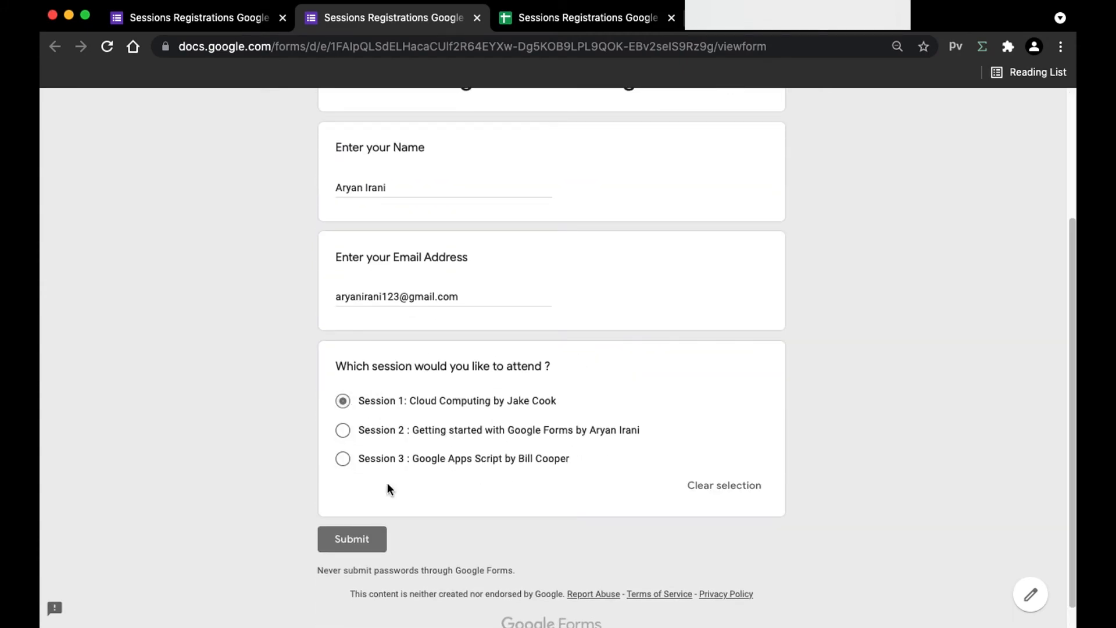
pyautogui.click(348, 539)
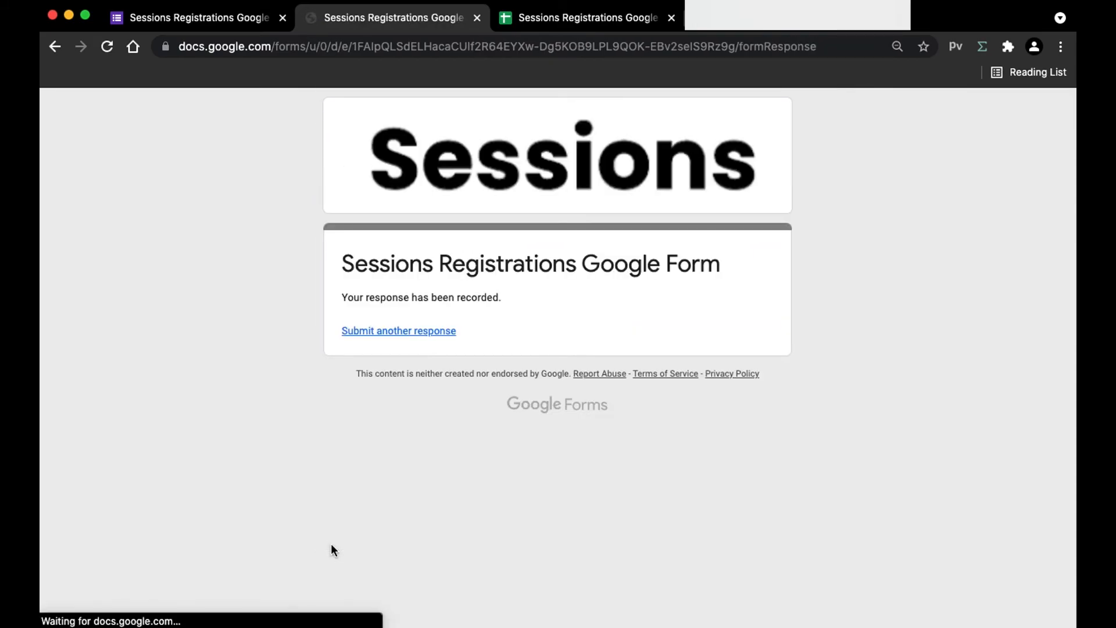
pyautogui.press('super+w')
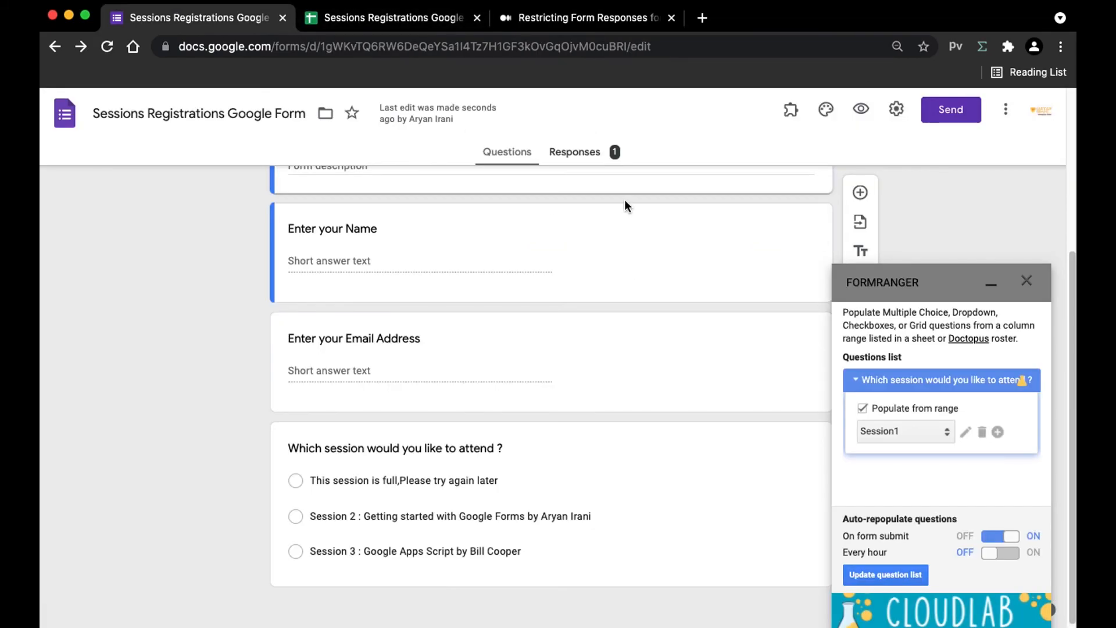
# Step: Reopen the form preview and look at the Sessions sheet in the responses spreadsheet
pyautogui.click(866, 117)
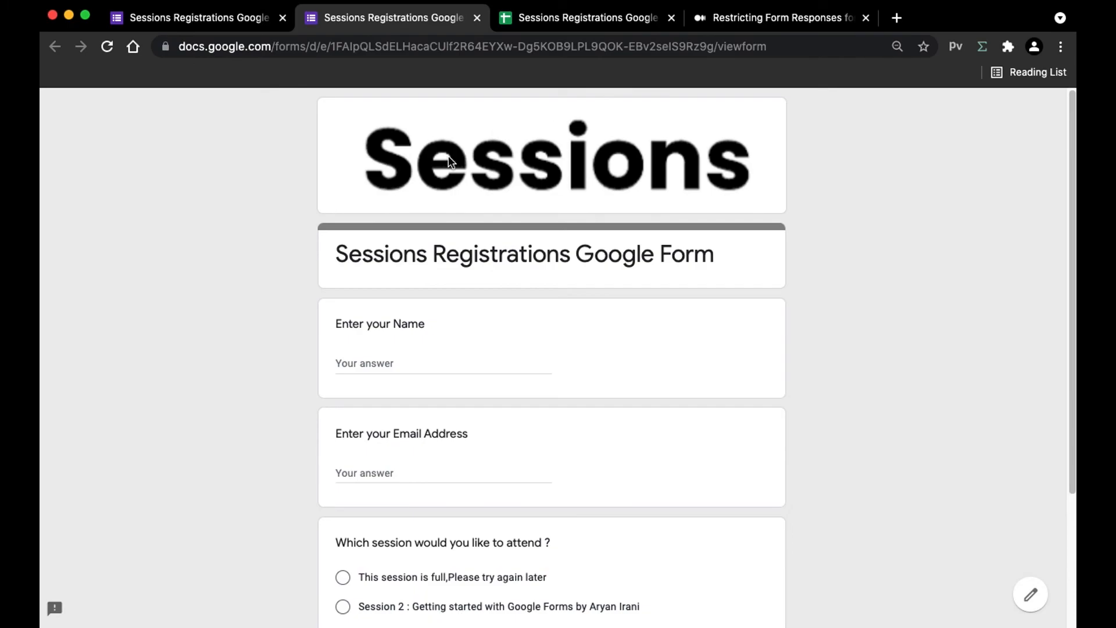
pyautogui.scroll(-2, 586, 203)
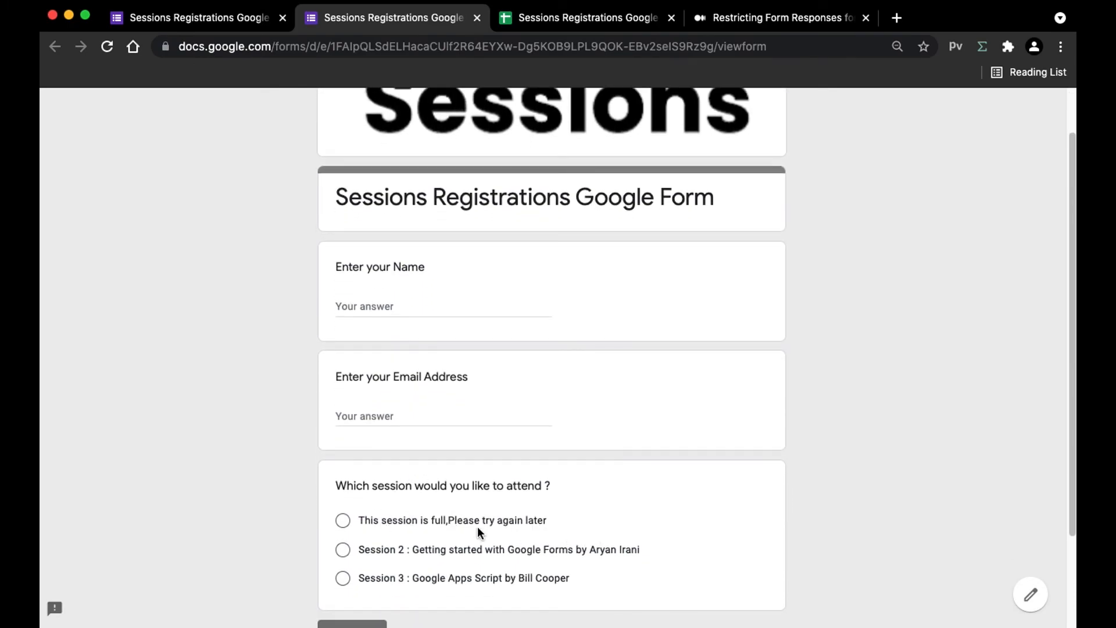
pyautogui.click(588, 16)
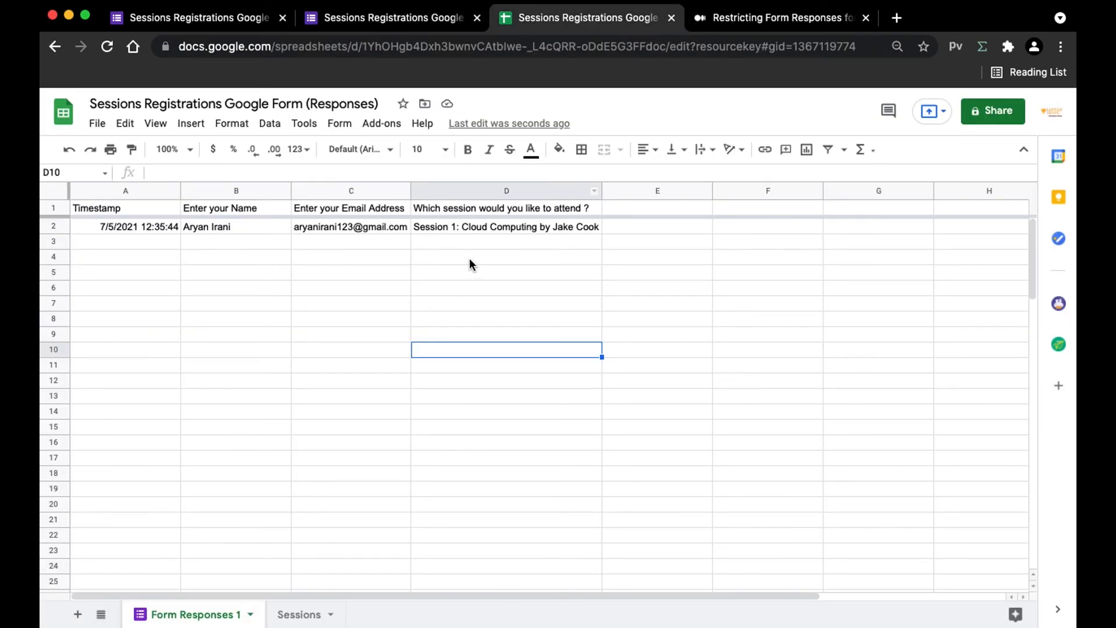
pyautogui.click(298, 614)
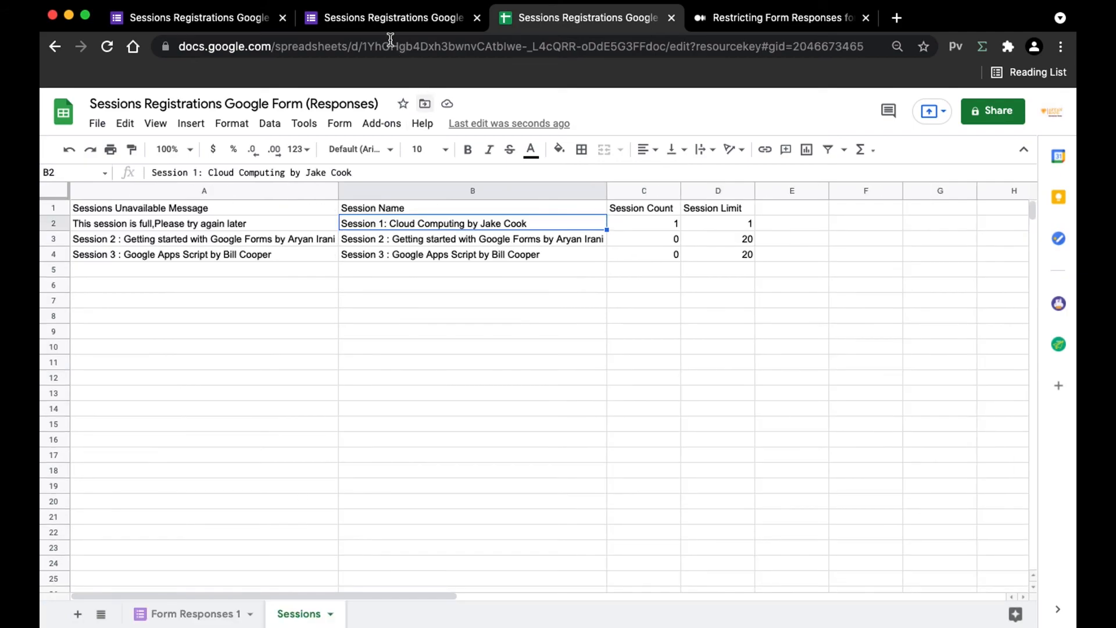
pyautogui.click(399, 17)
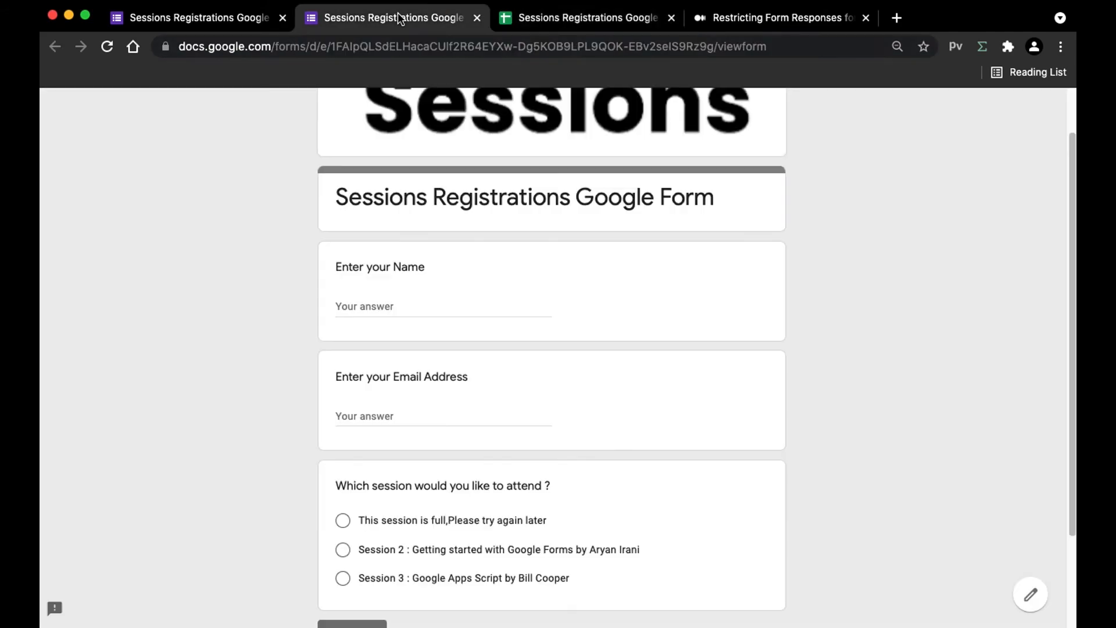
# Step: Inspect Session 1's message formulas in A2:A3, its count in C2 and its limit in D2
pyautogui.click(556, 21)
pyautogui.moveTo(93, 224); pyautogui.dragTo(235, 234)
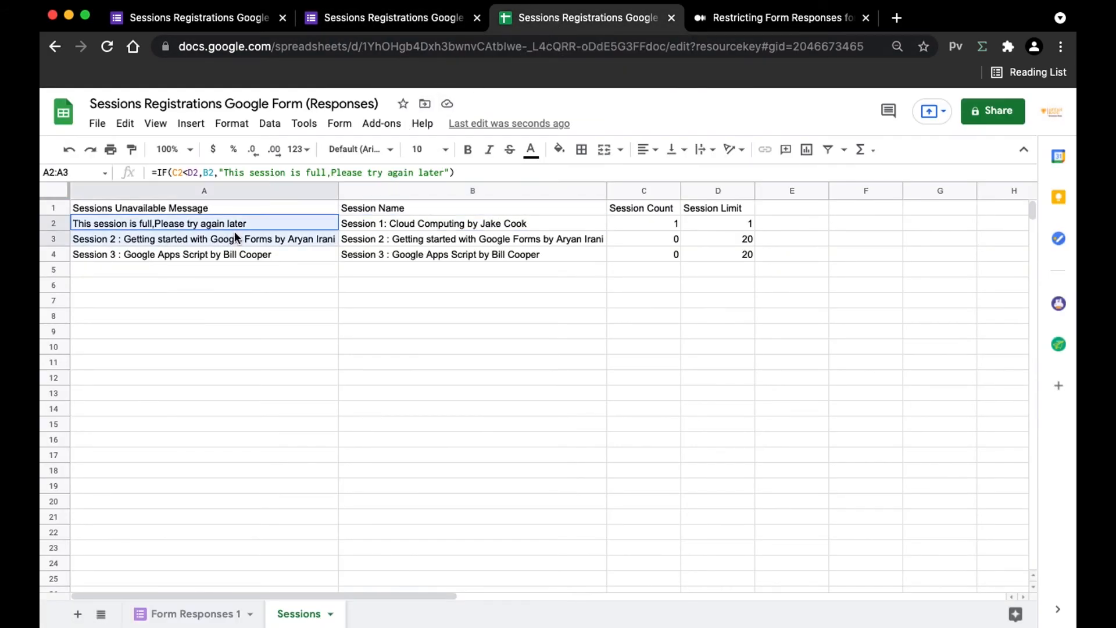
pyautogui.click(641, 225)
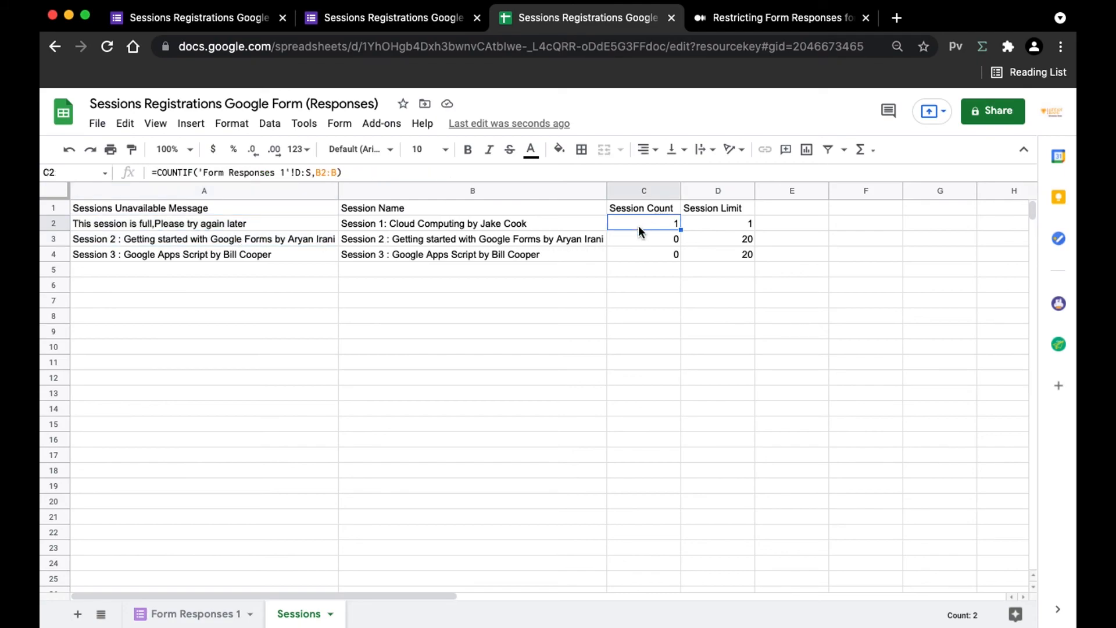
pyautogui.click(713, 226)
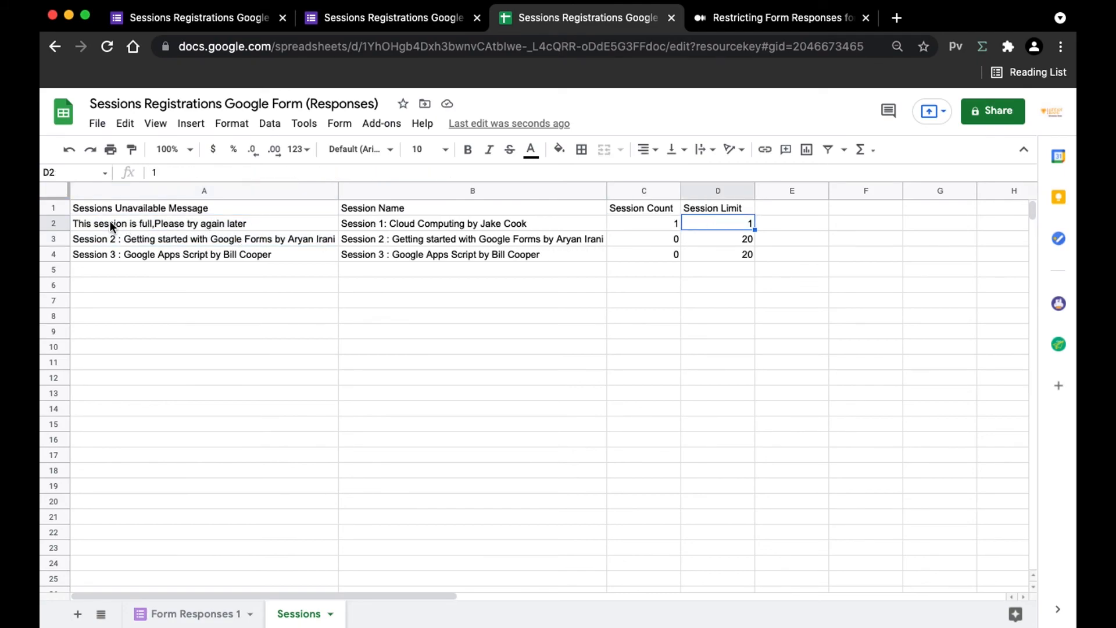
pyautogui.moveTo(90, 222); pyautogui.dragTo(204, 238)
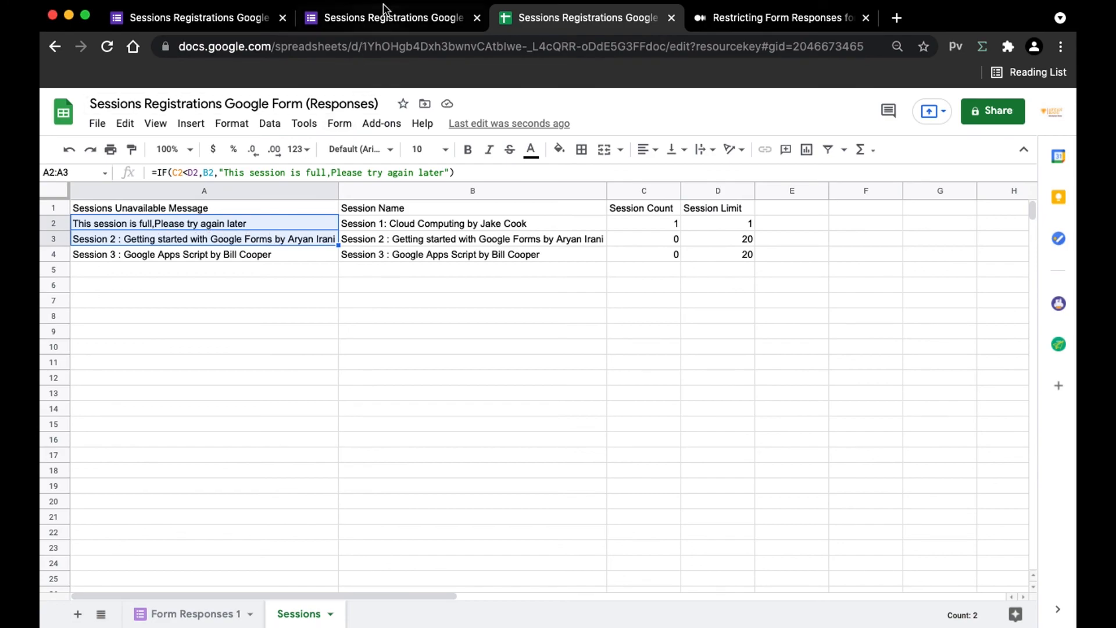
pyautogui.click(382, 16)
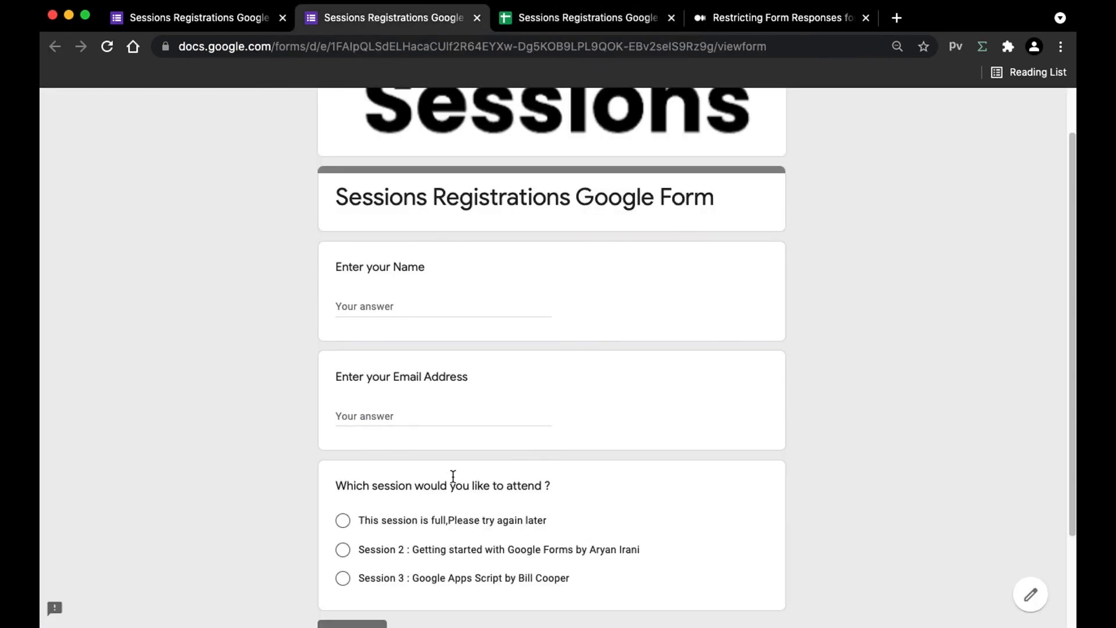